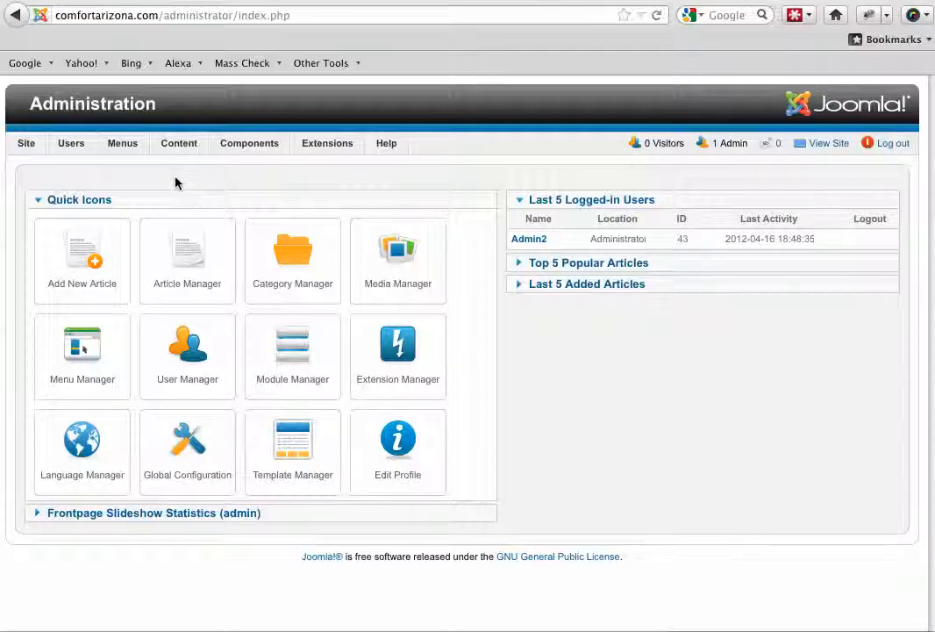
Open the Homeowners article for editing from the Article Manager
mouse_move(177, 155)
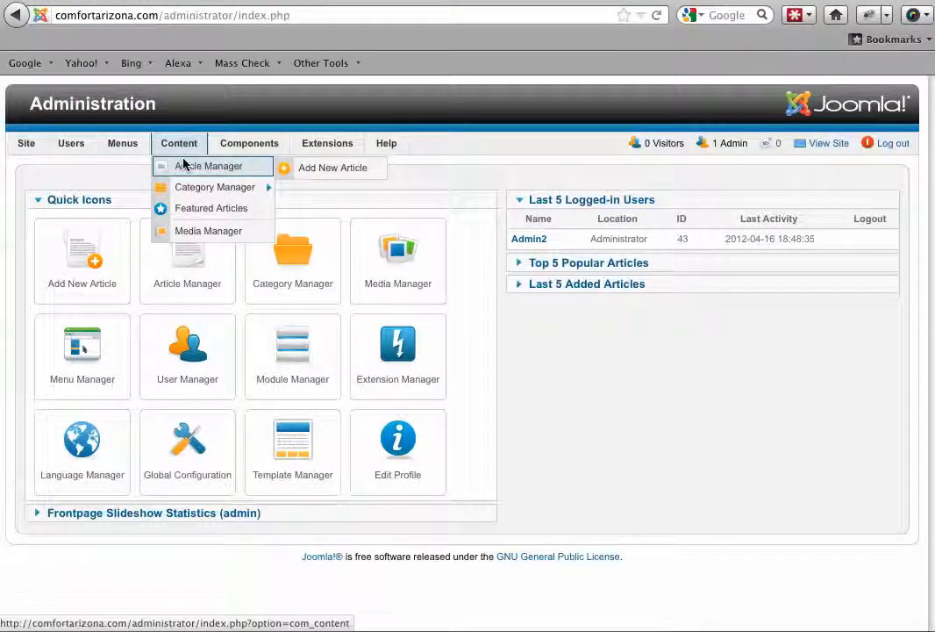
left_click(183, 164)
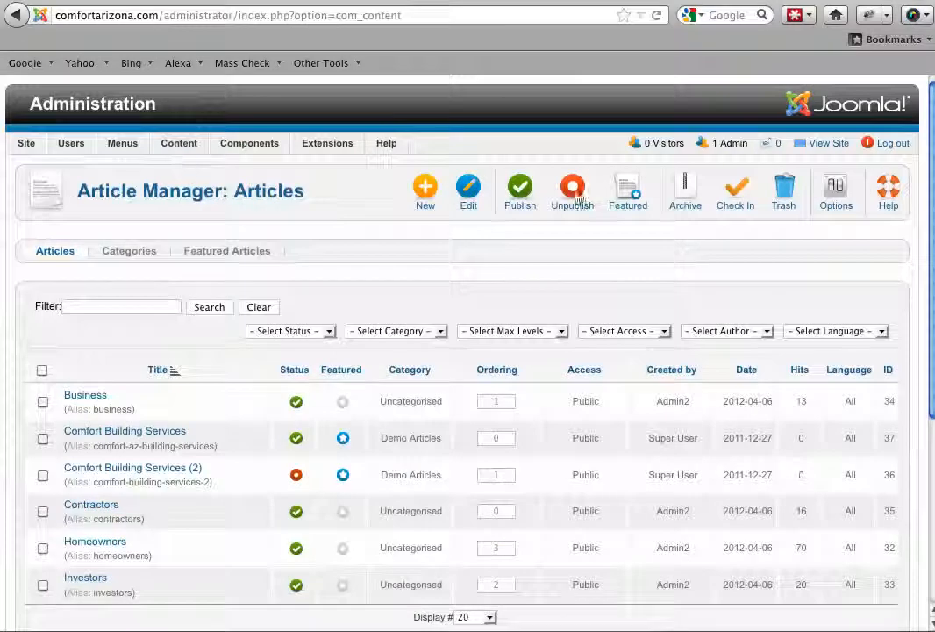
left_click_drag(931, 133, 934, 186)
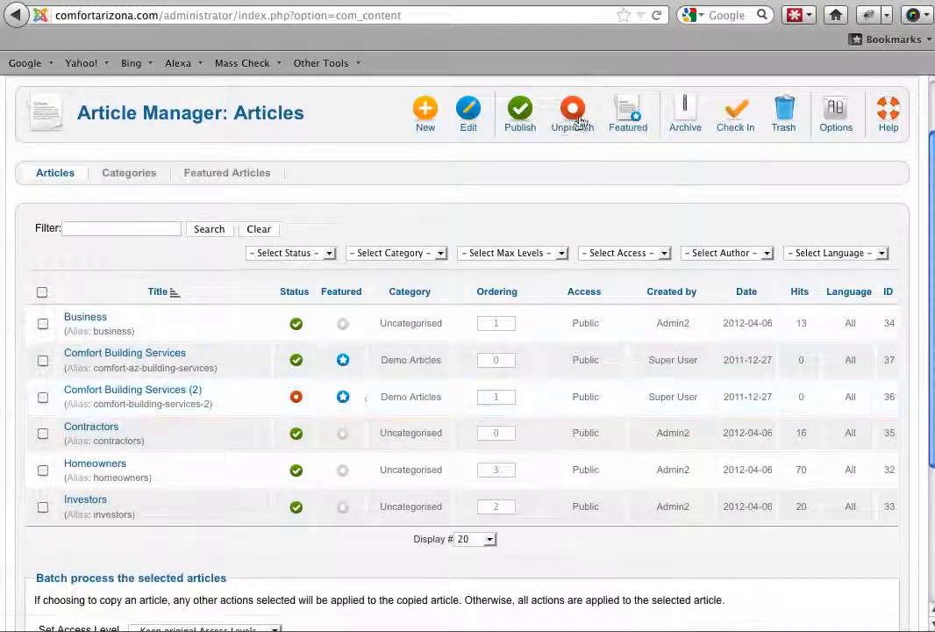
scroll(930, 156, "up", 2)
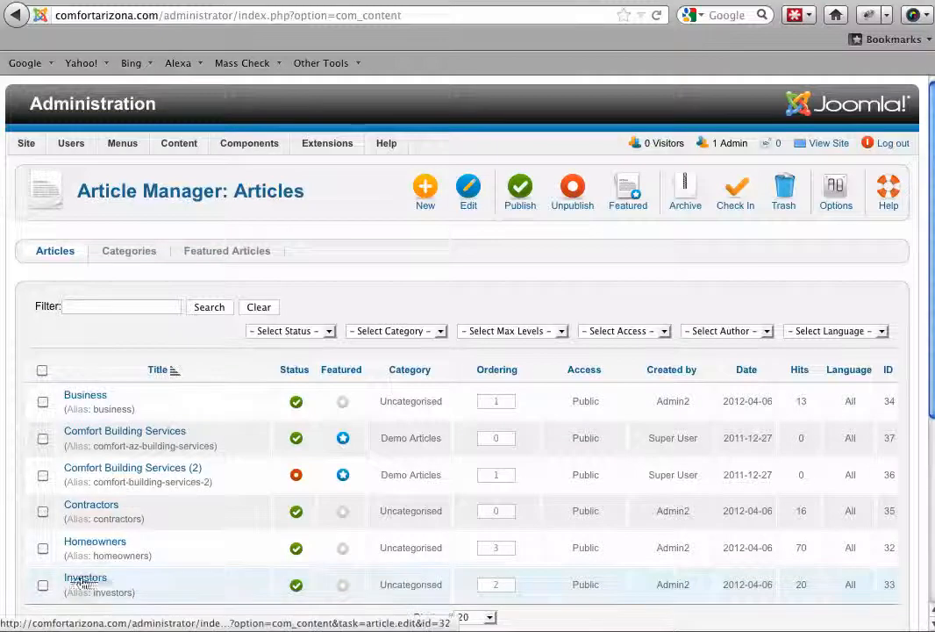
left_click(97, 544)
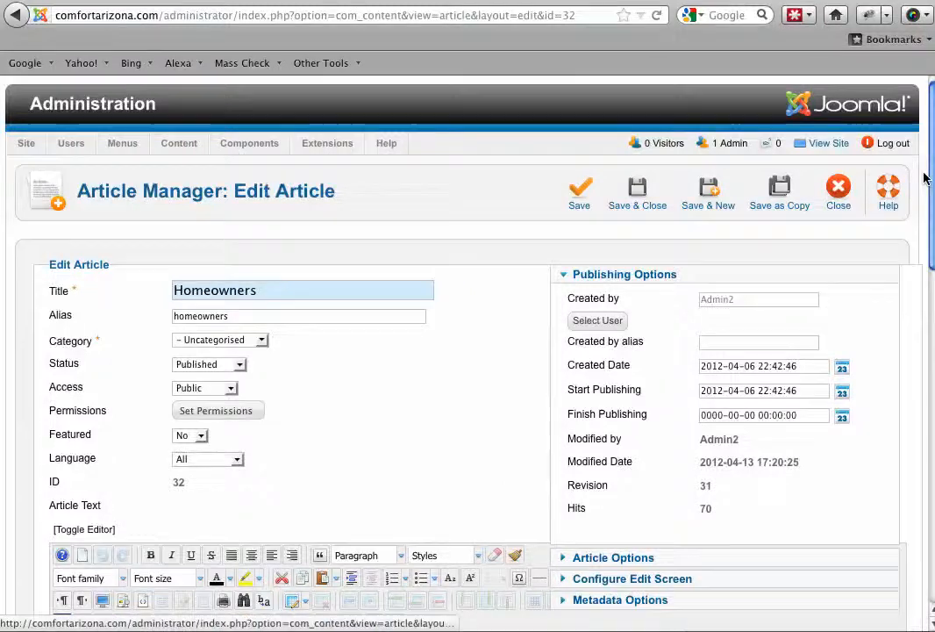
Enlarge the article text editor so more of the Homeowners content fits in it
scroll(919, 181, "down", 5)
scroll(474, 351, "down", 1)
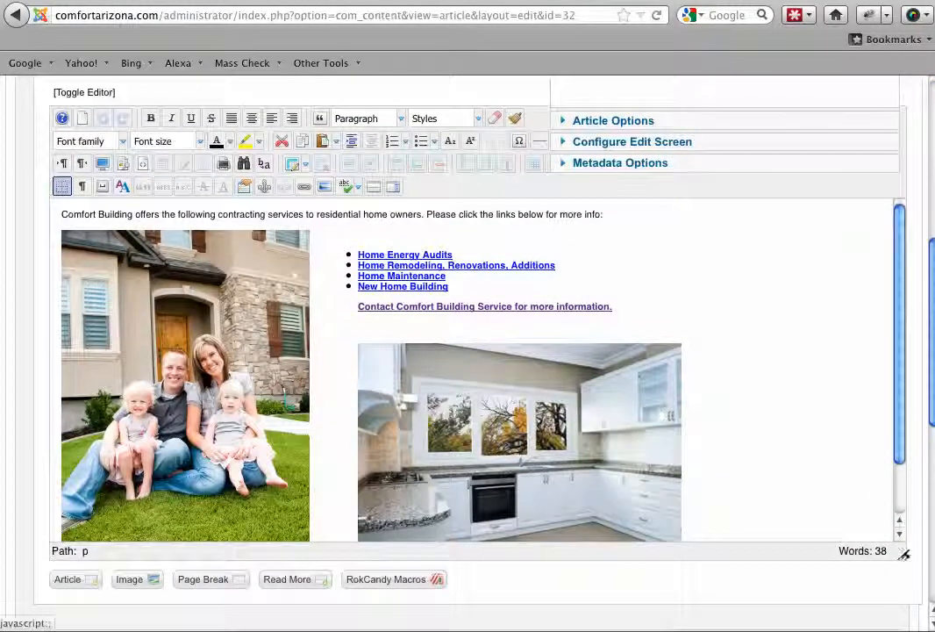
left_click_drag(902, 555, 921, 617)
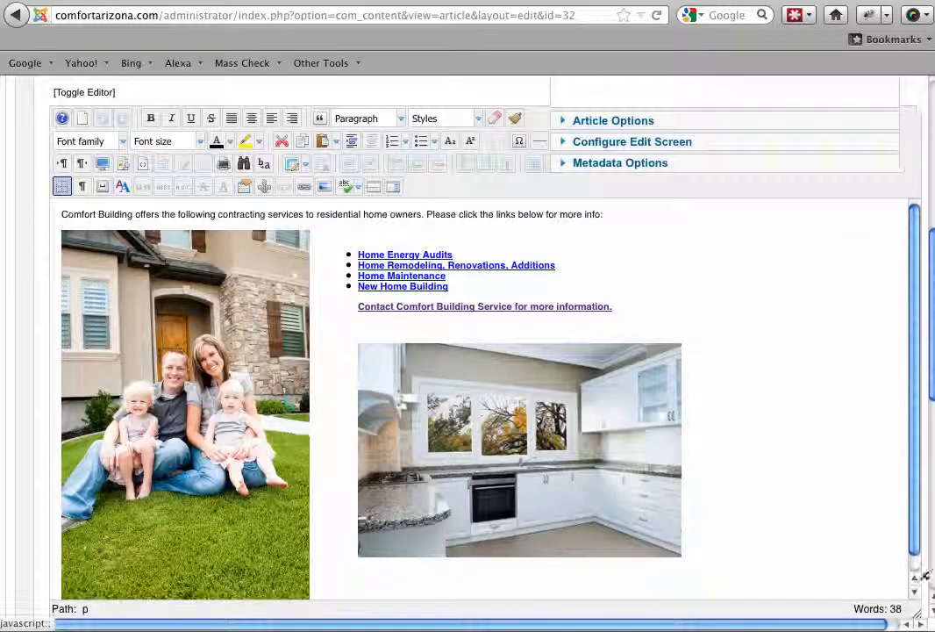
scroll(932, 290, "up", 1)
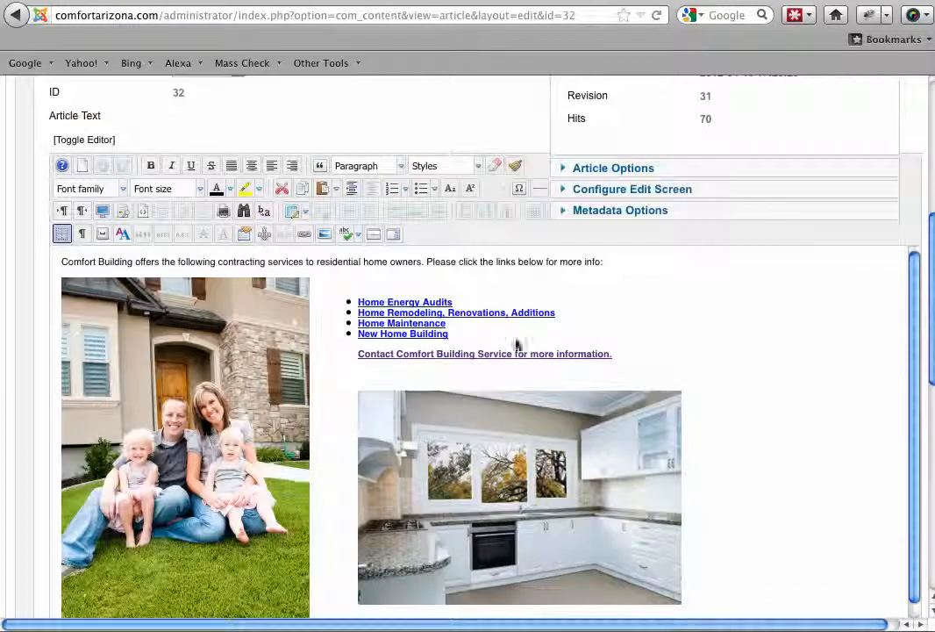
Try deleting "e following" from the intro sentence and replacing it with "xx", undoing each edit
left_click(444, 314)
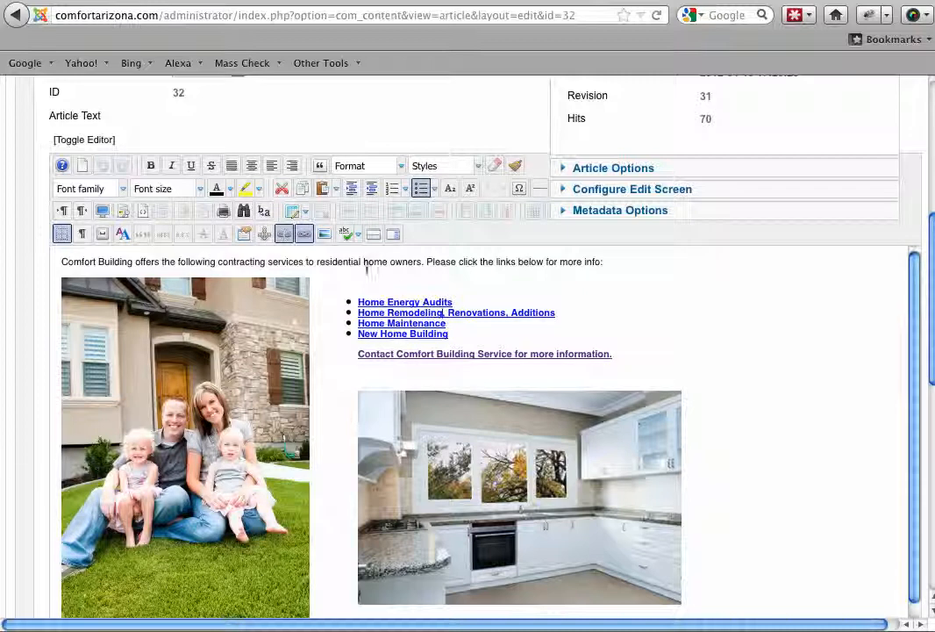
left_click_drag(168, 262, 217, 266)
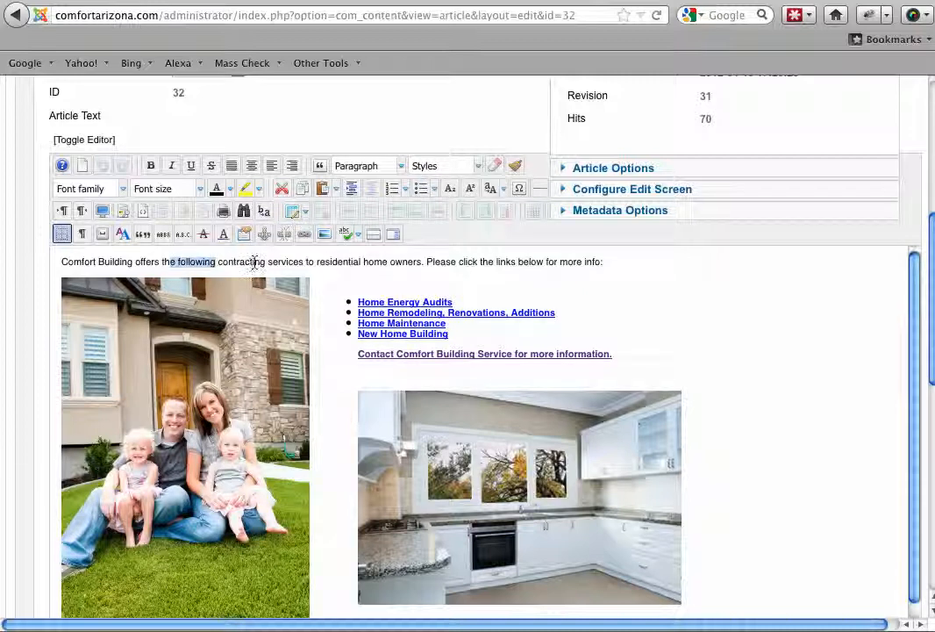
key("BackSpace")
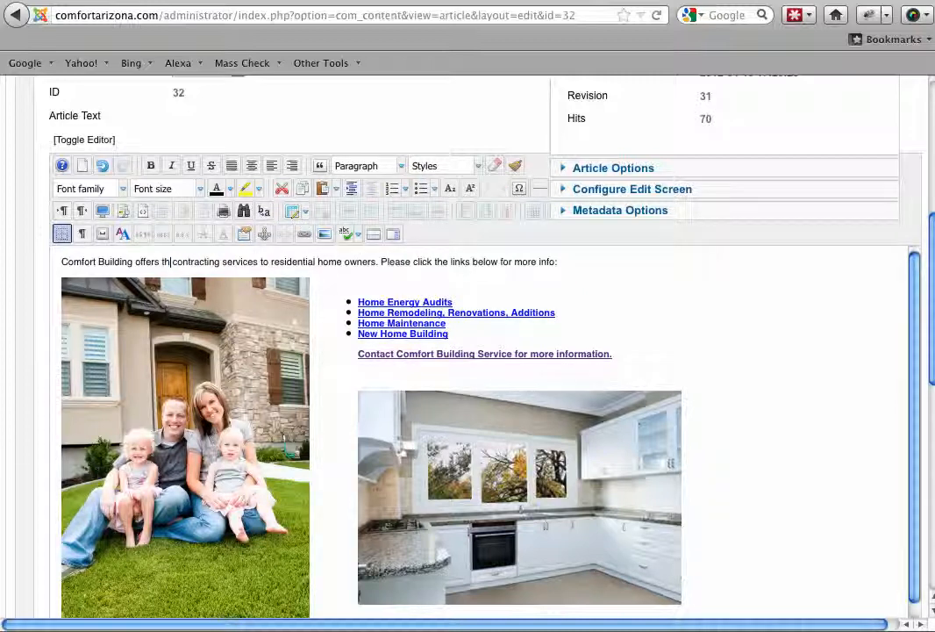
key("super+z")
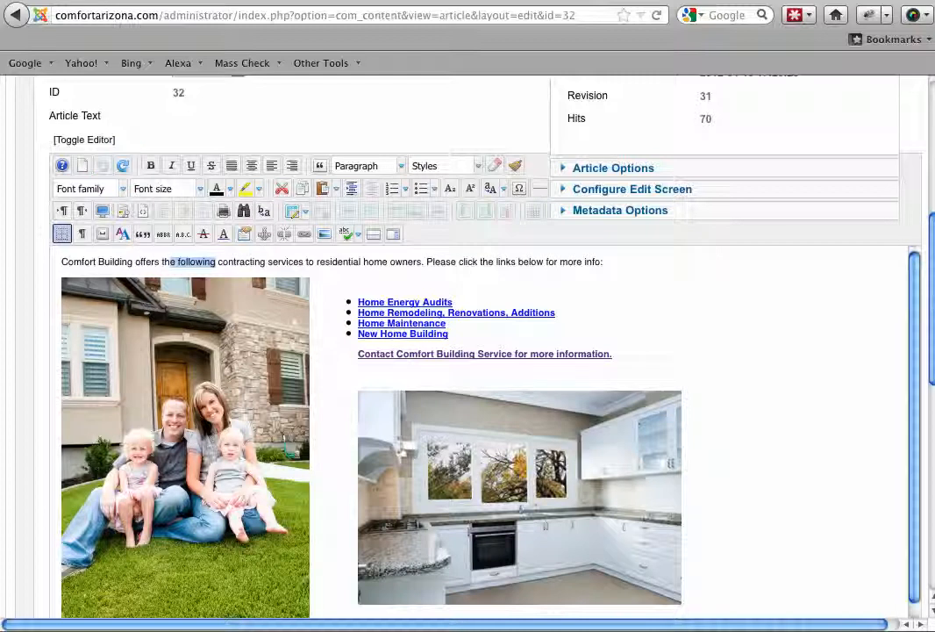
type("xx")
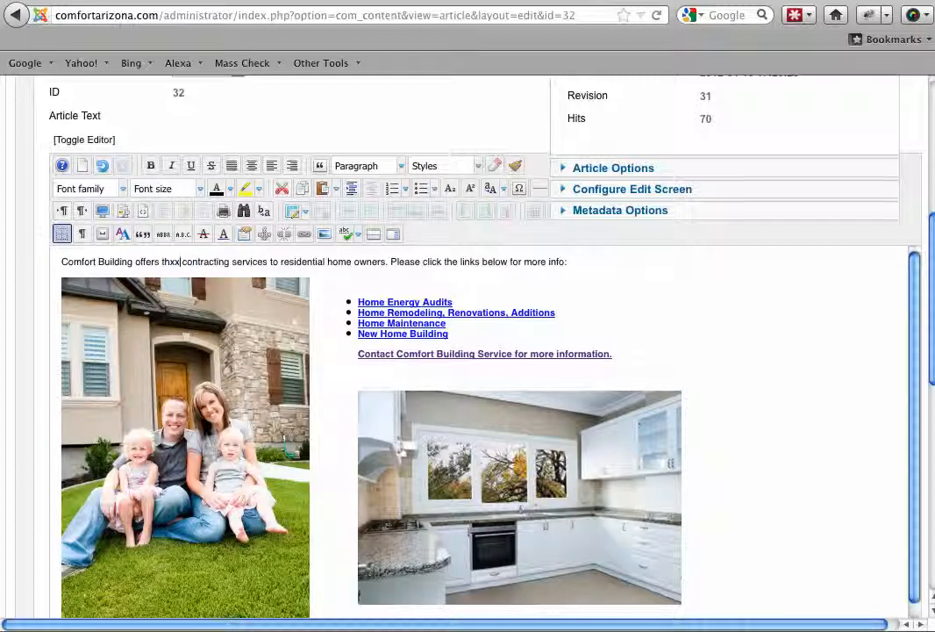
key("super+z")
left_click_drag(403, 274, 472, 260)
left_click(497, 271)
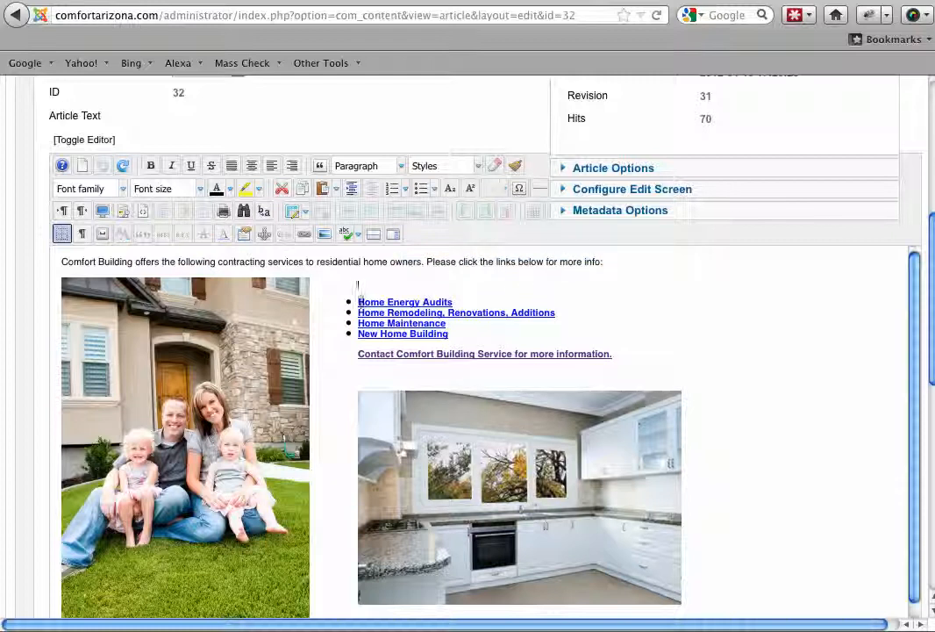
Open the link settings for the Home Energy Audits bullet and select its placeholder URL
left_click(359, 302)
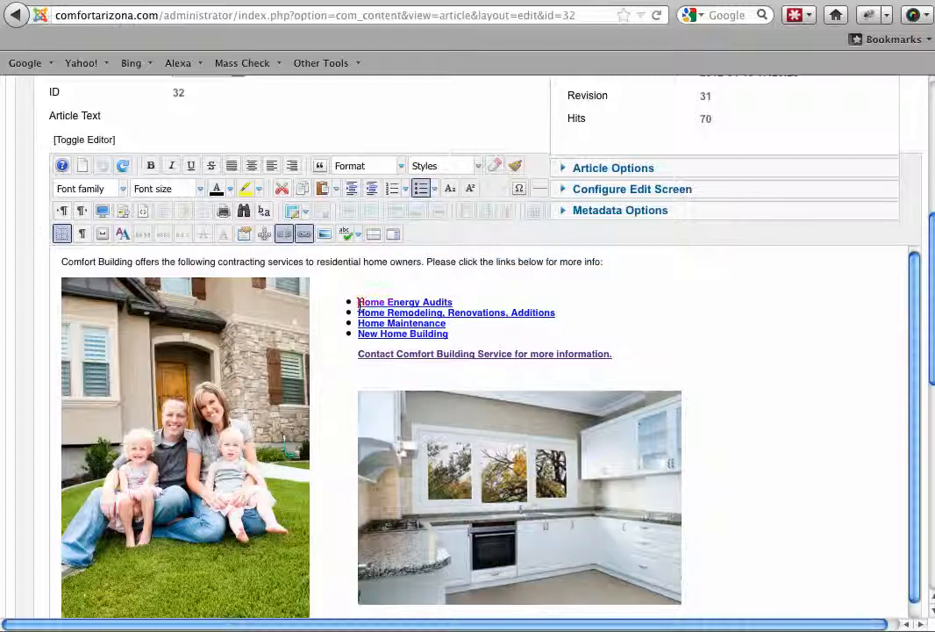
triple_click(359, 302)
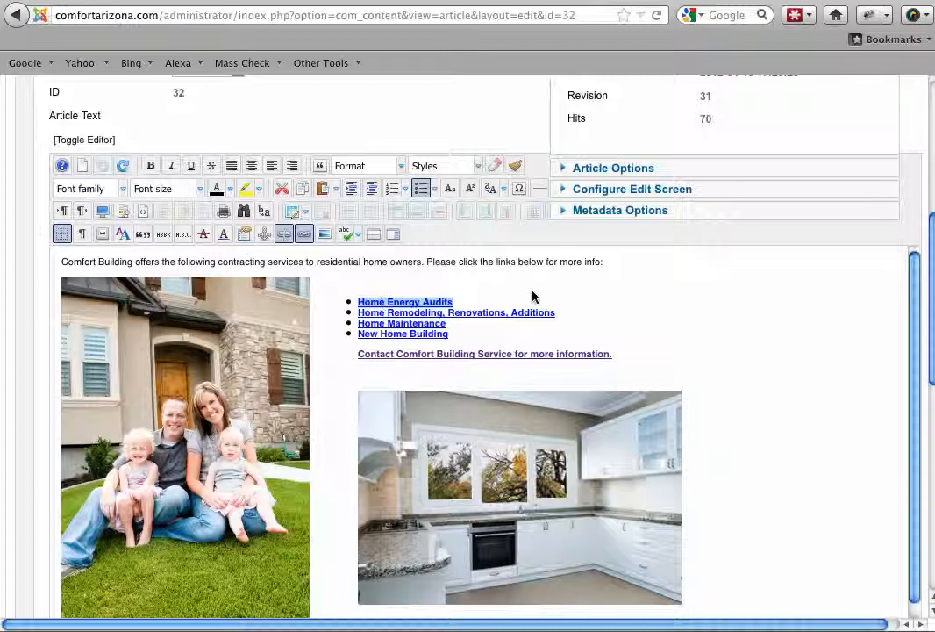
left_click(303, 237)
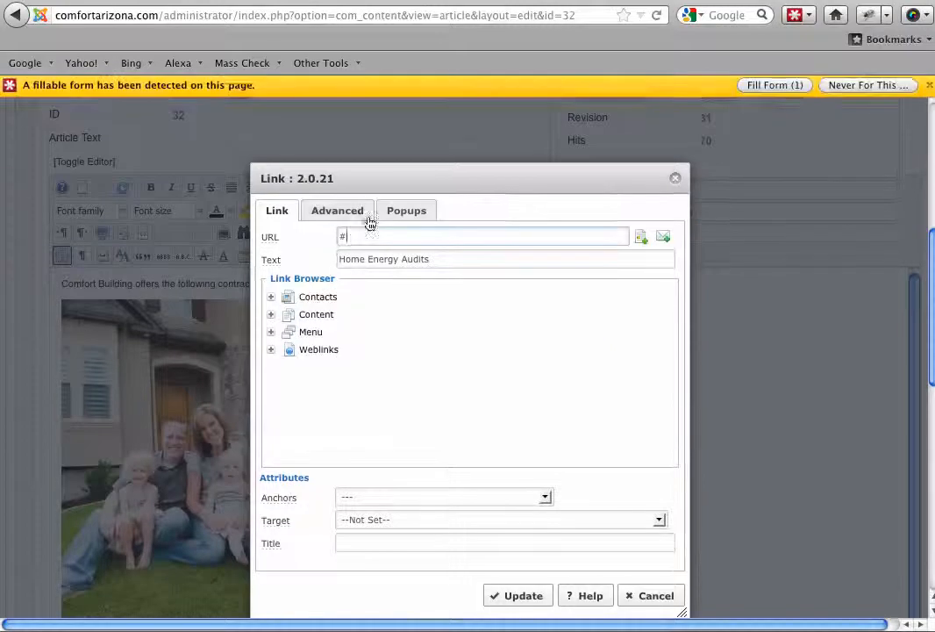
left_click(372, 234)
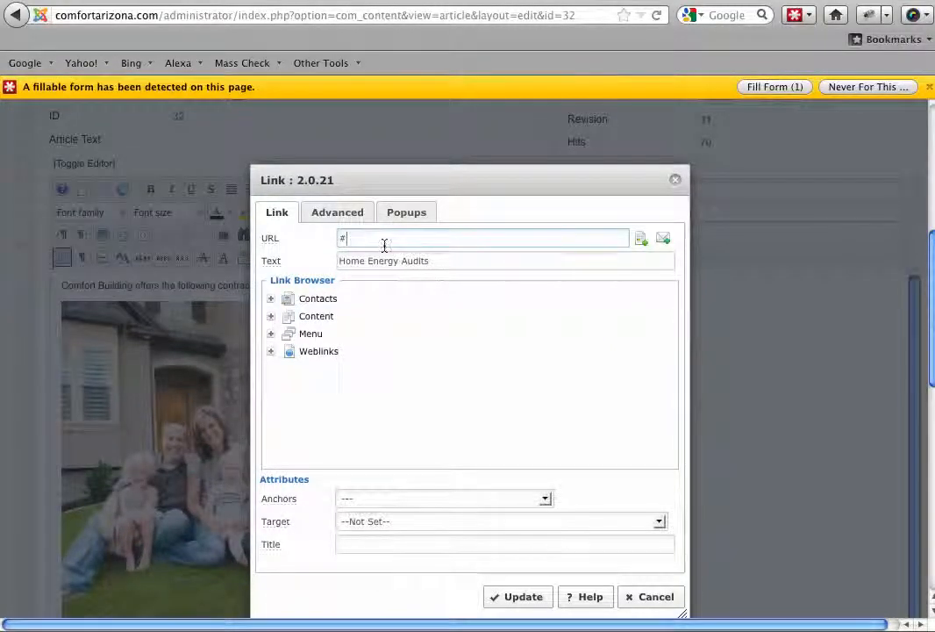
double_click(344, 239)
Open the Business page on the public website and copy "business" from its address
left_click(446, 44)
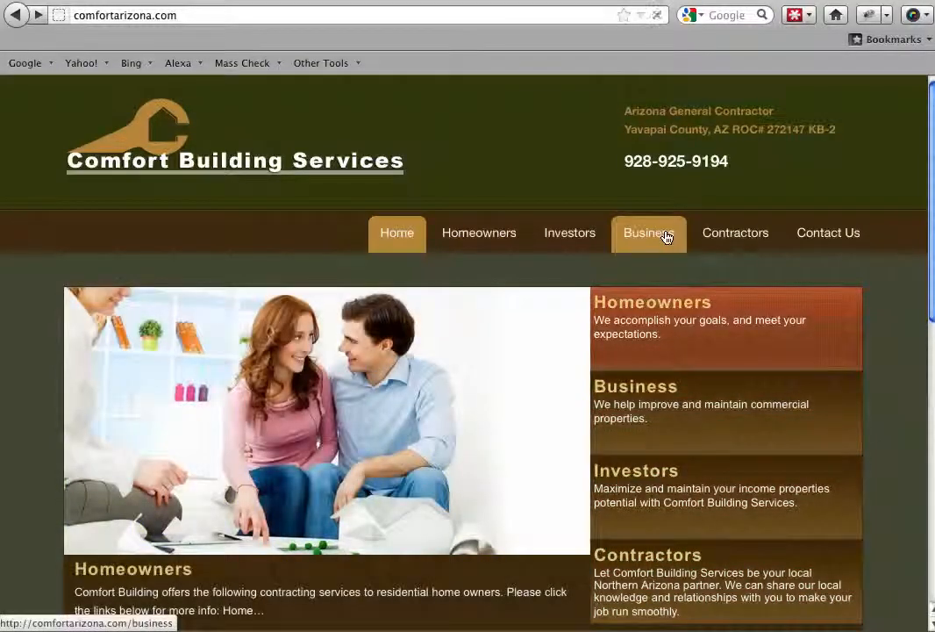
left_click(665, 237)
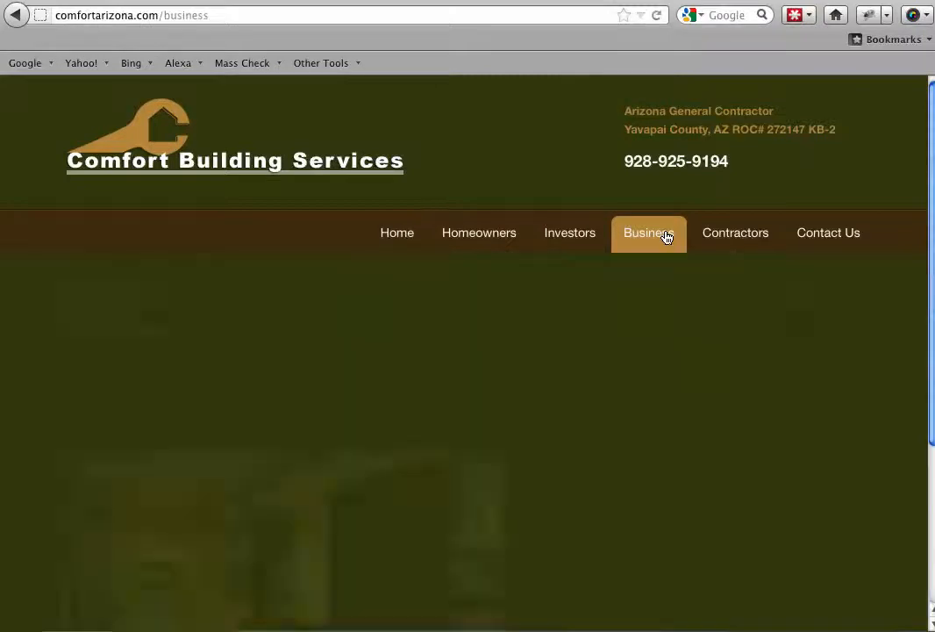
left_click(229, 20)
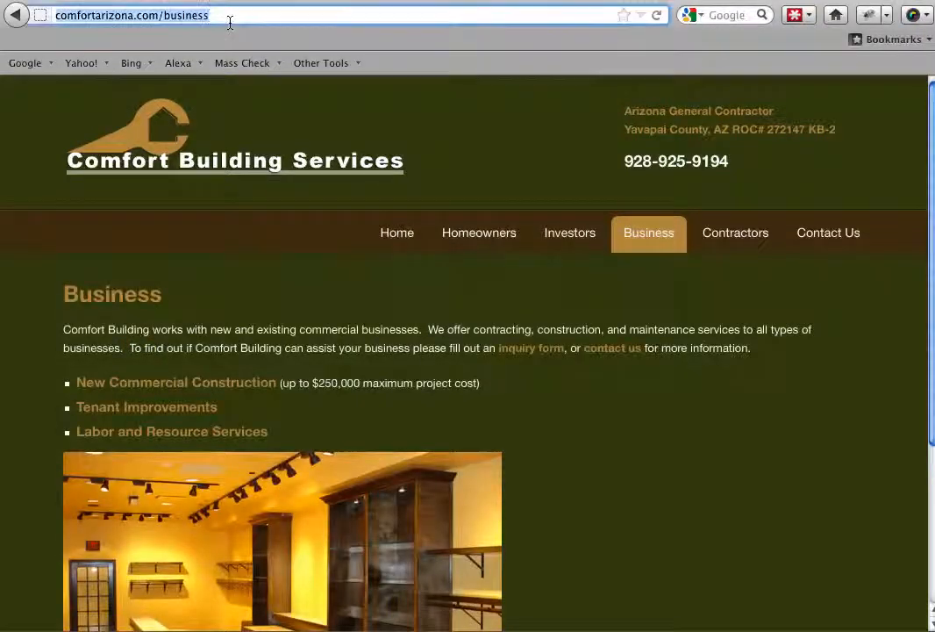
left_click(230, 21)
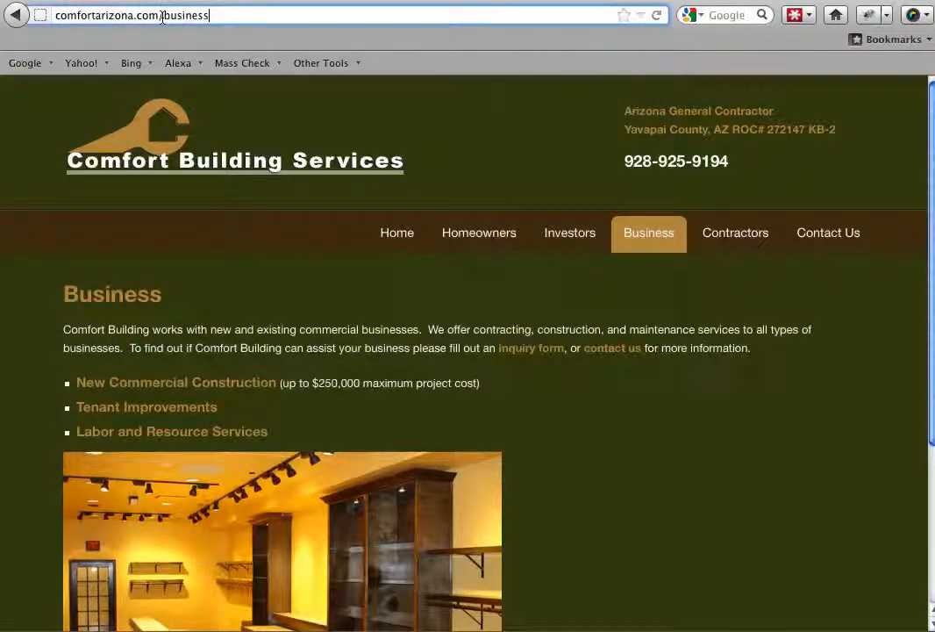
left_click_drag(165, 16, 240, 18)
key("ctrl+c")
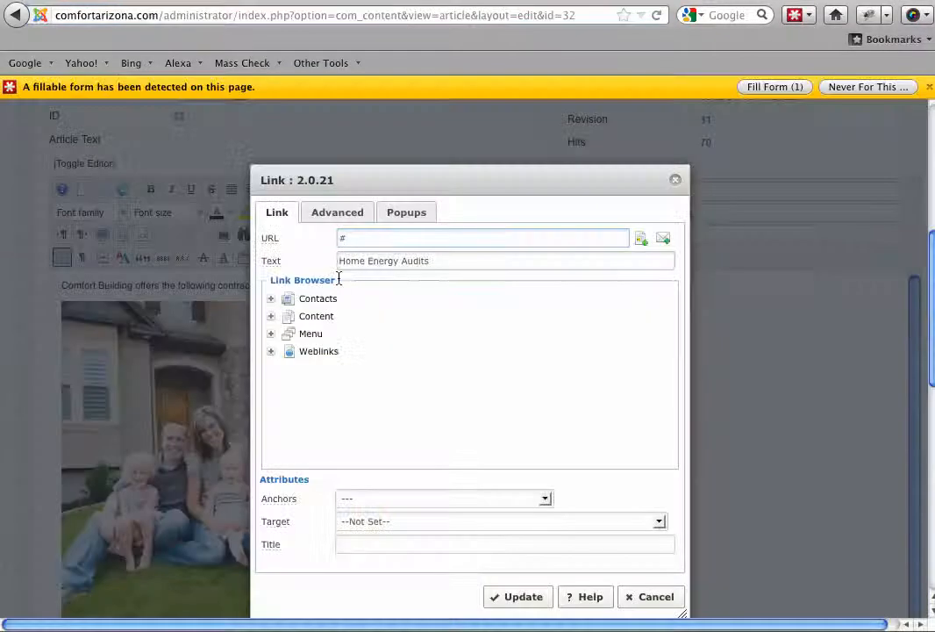
Try setting the Home Energy Audits link URL to the copied "business" path, then cancel the link changes
left_click_drag(370, 241, 335, 239)
key("ctrl+v")
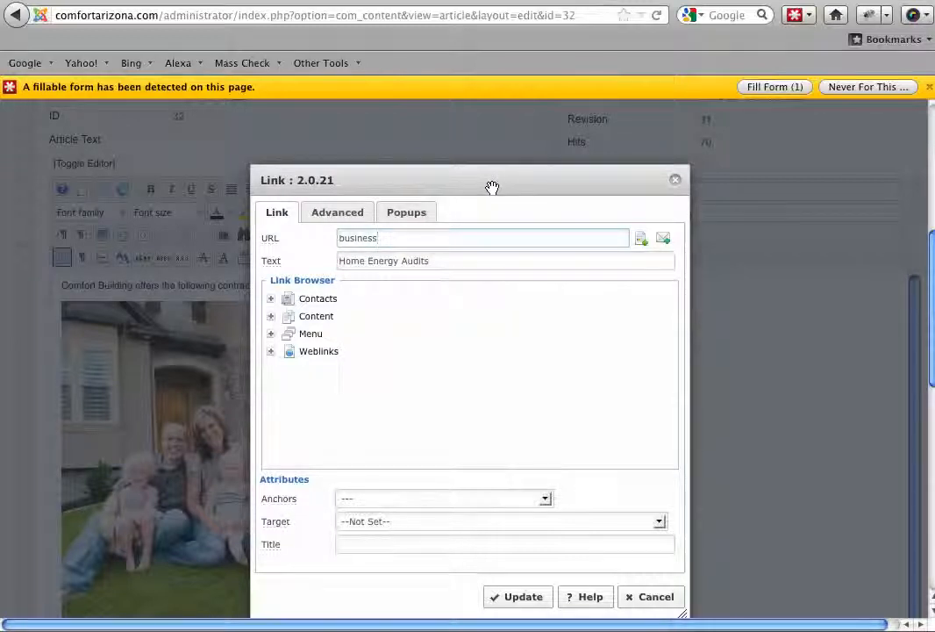
left_click(450, 544)
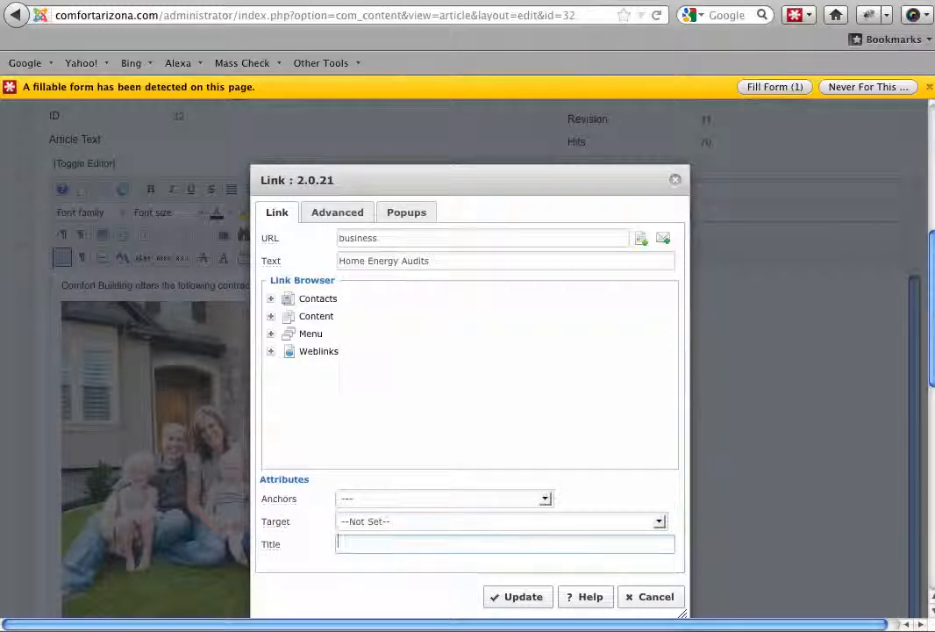
left_click(653, 599)
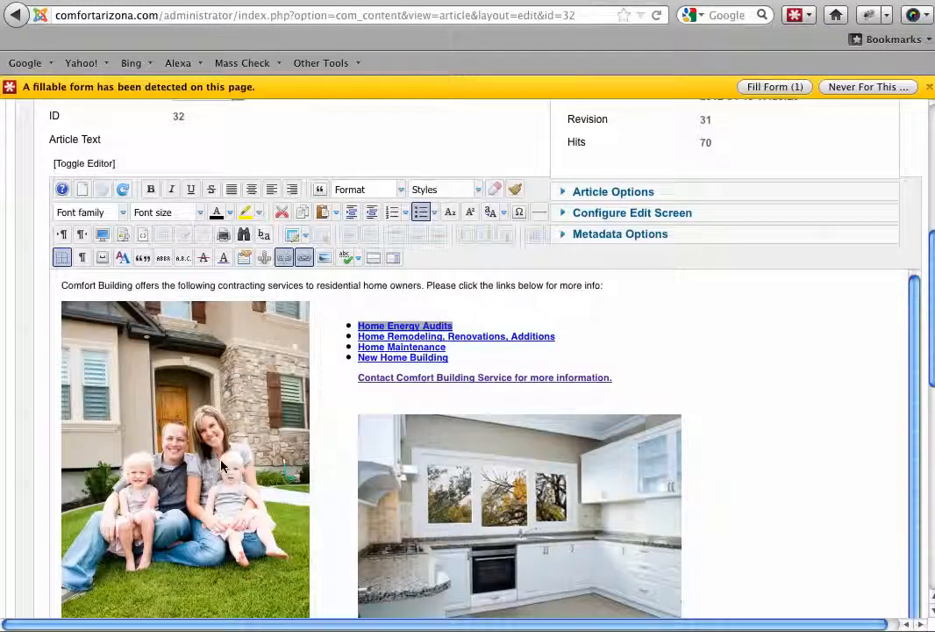
Open the image properties of the family photo in the article
left_click(290, 445)
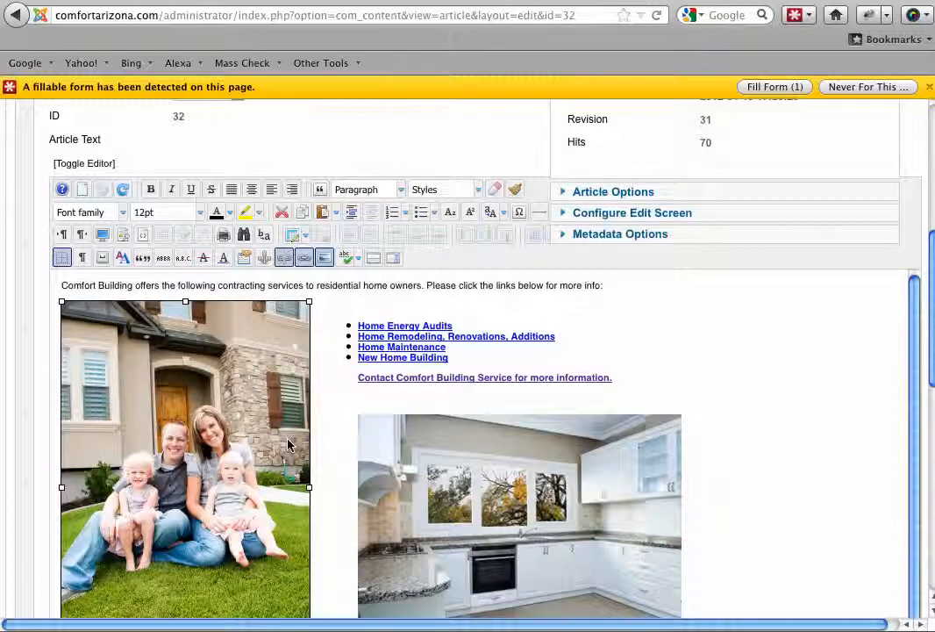
left_click(323, 257)
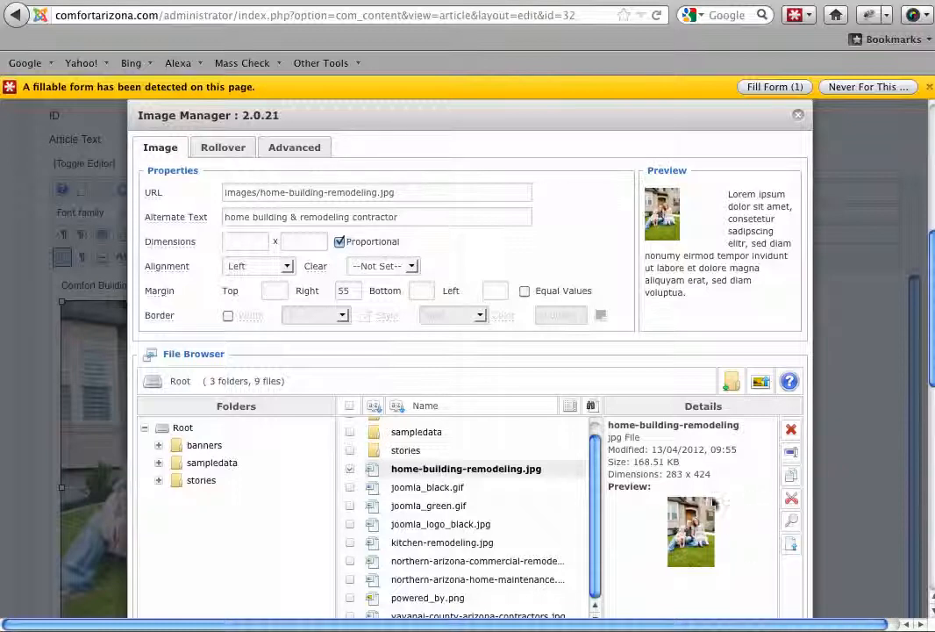
Browse for Couple-builder-Istock-cost.png in the ComfortArizona folder as an image to upload, then cancel the upload
left_click(763, 387)
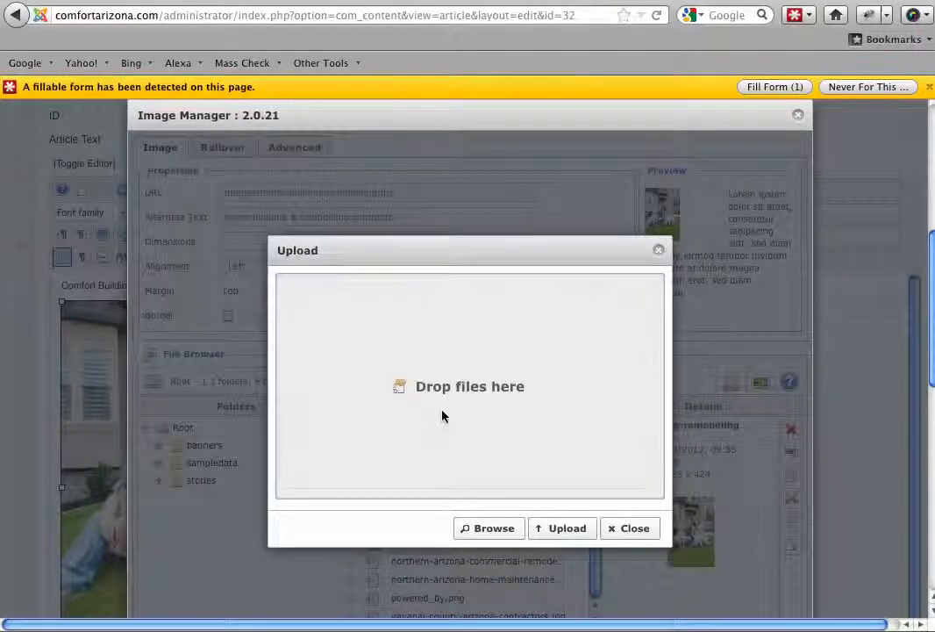
left_click(484, 529)
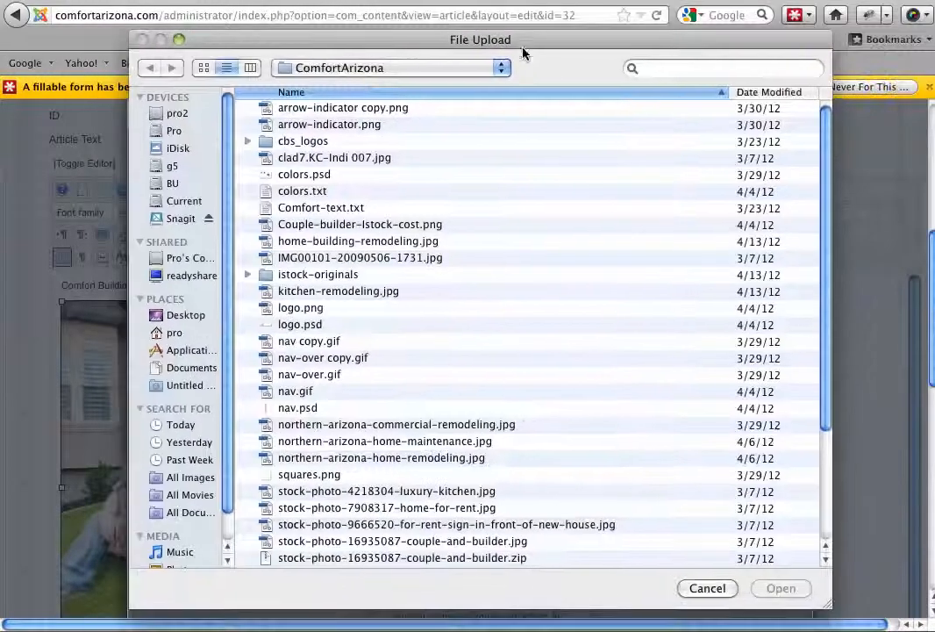
left_click_drag(827, 179, 830, 252)
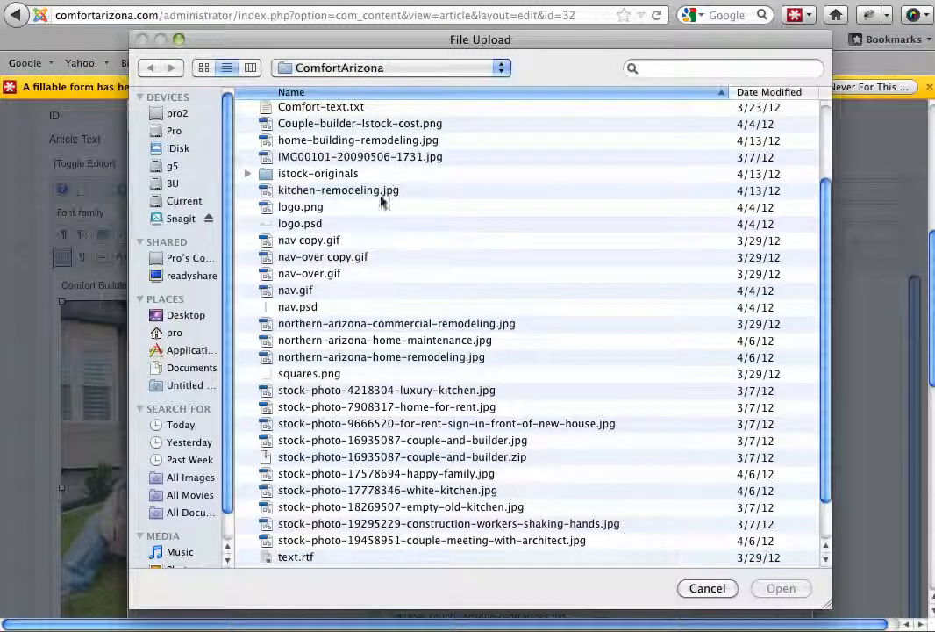
left_click(364, 123)
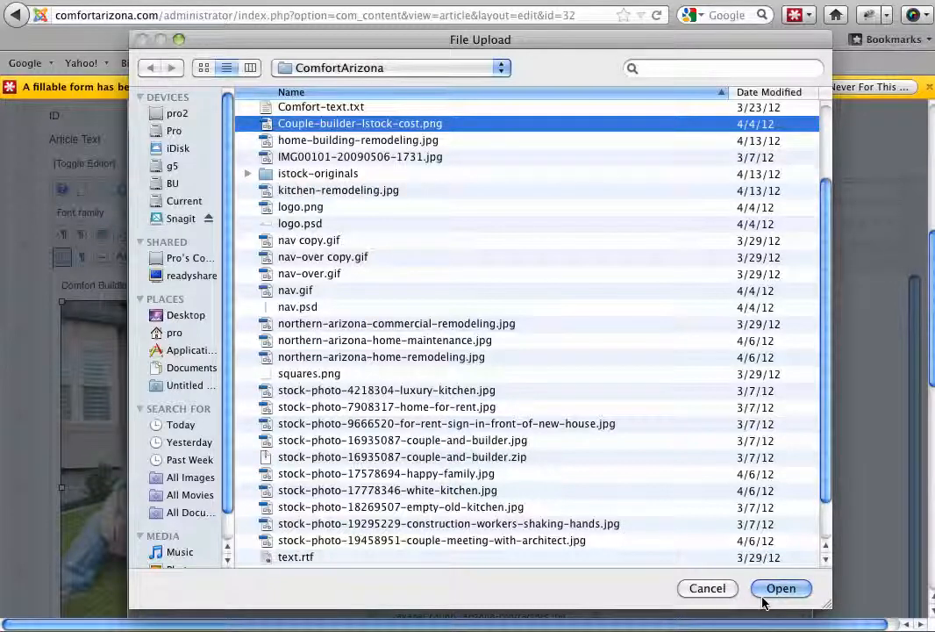
left_click(707, 589)
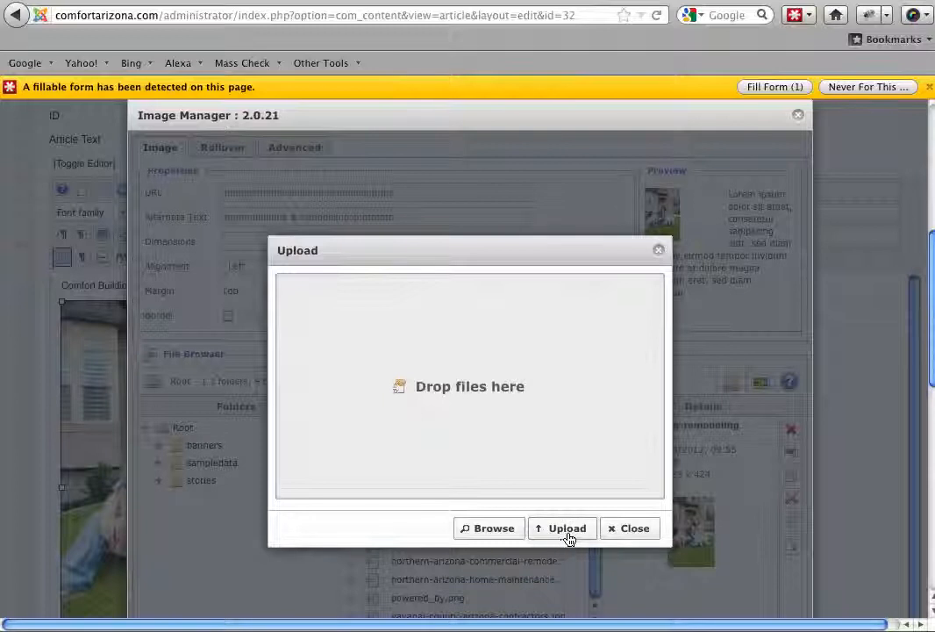
left_click(630, 531)
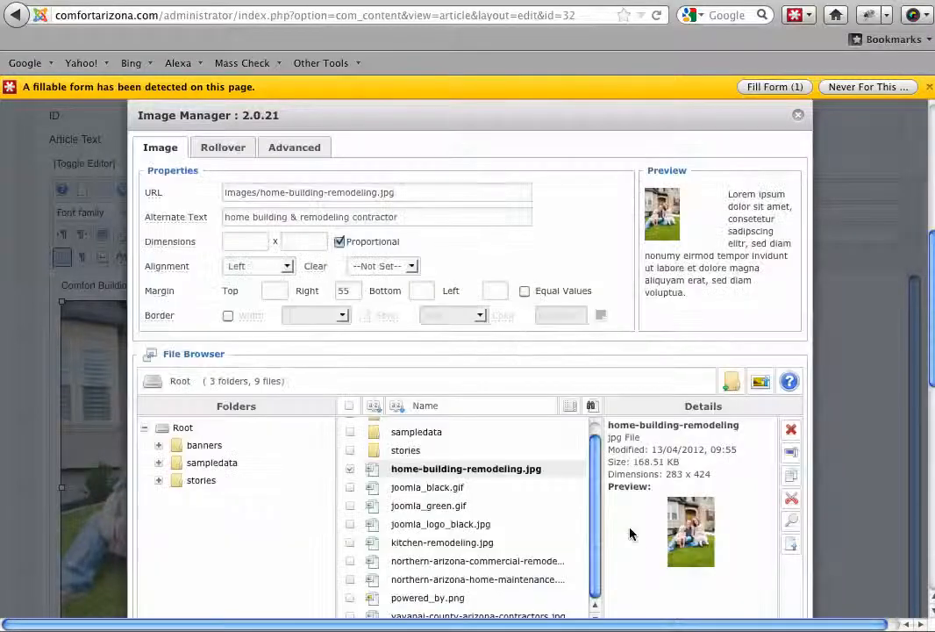
Select home-building-remodeling.jpg as the image source and go to its alternate text
left_click(462, 475)
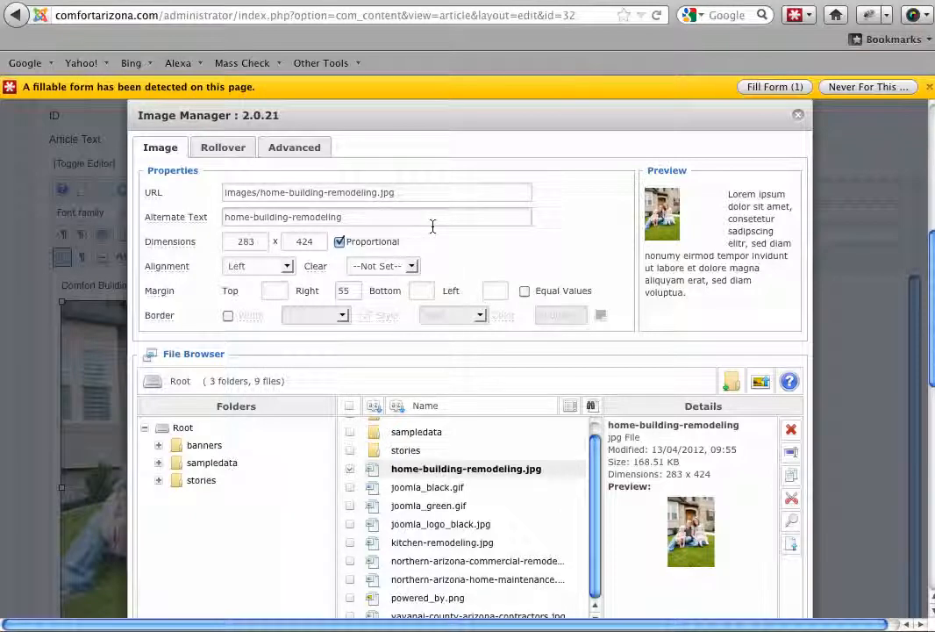
left_click(353, 220)
mouse_move(932, 278)
left_mouse_down()
mouse_move(932, 307)
mouse_move(932, 271)
left_mouse_up()
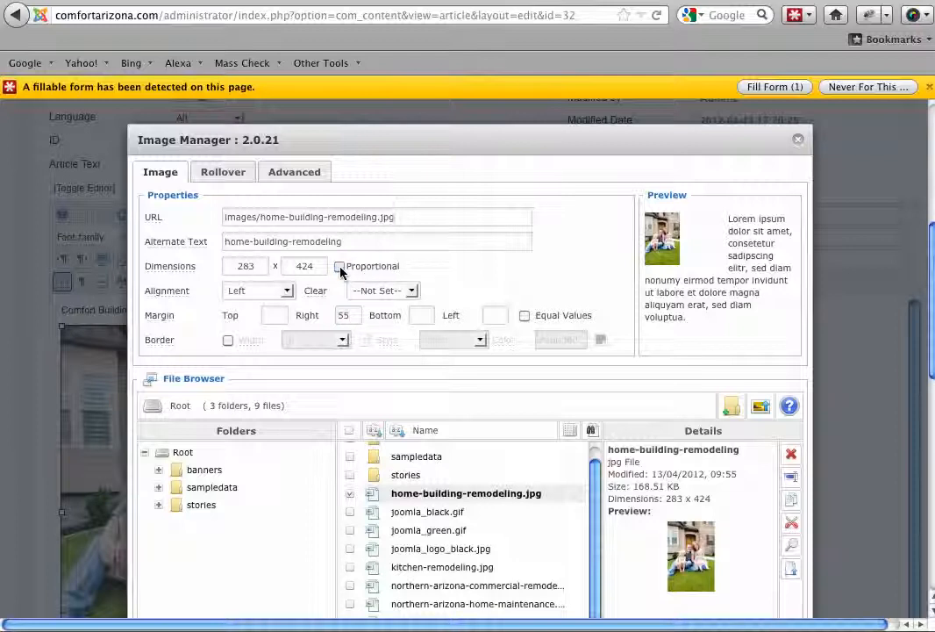
Turn off proportional scaling and clear the image's width and height, then cancel the image changes
left_click(339, 266)
double_click(303, 265)
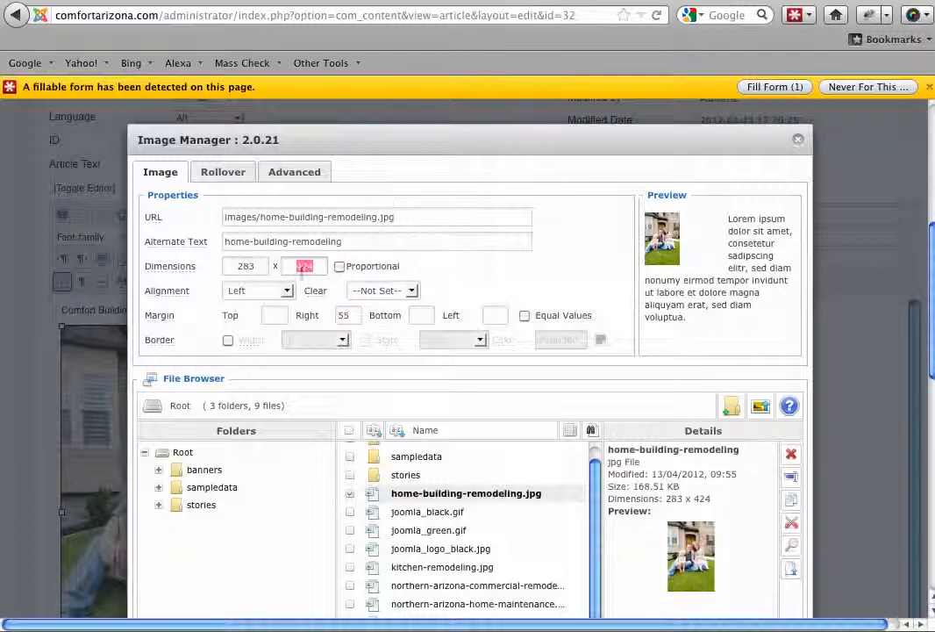
key("BackSpace")
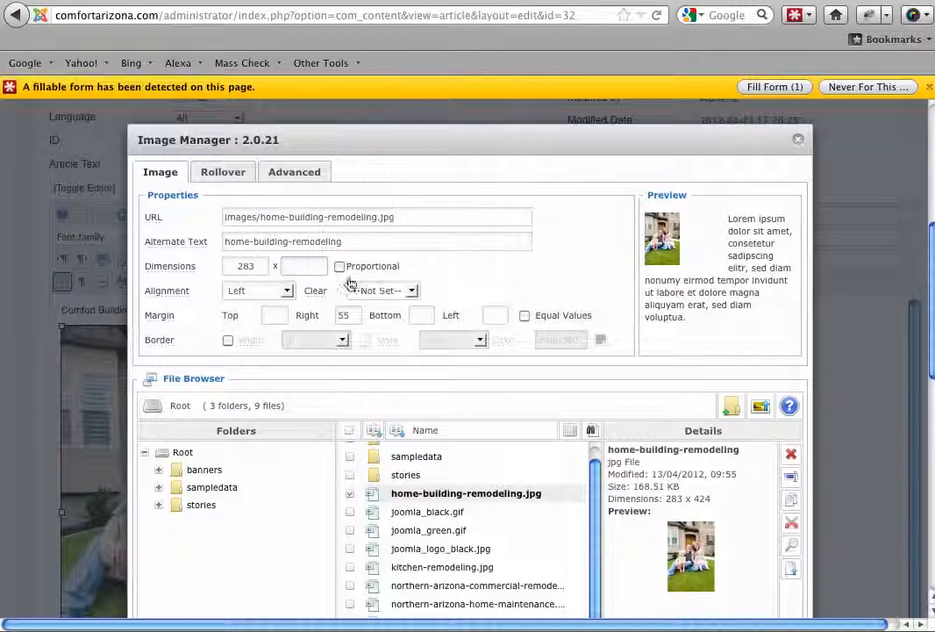
double_click(246, 266)
key("BackSpace")
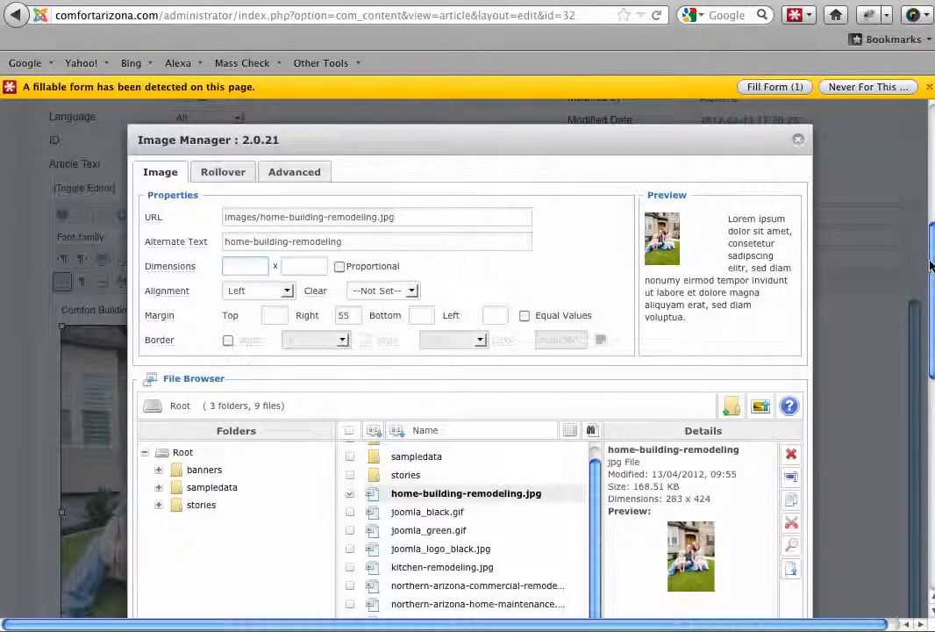
scroll(931, 261, "down", 2)
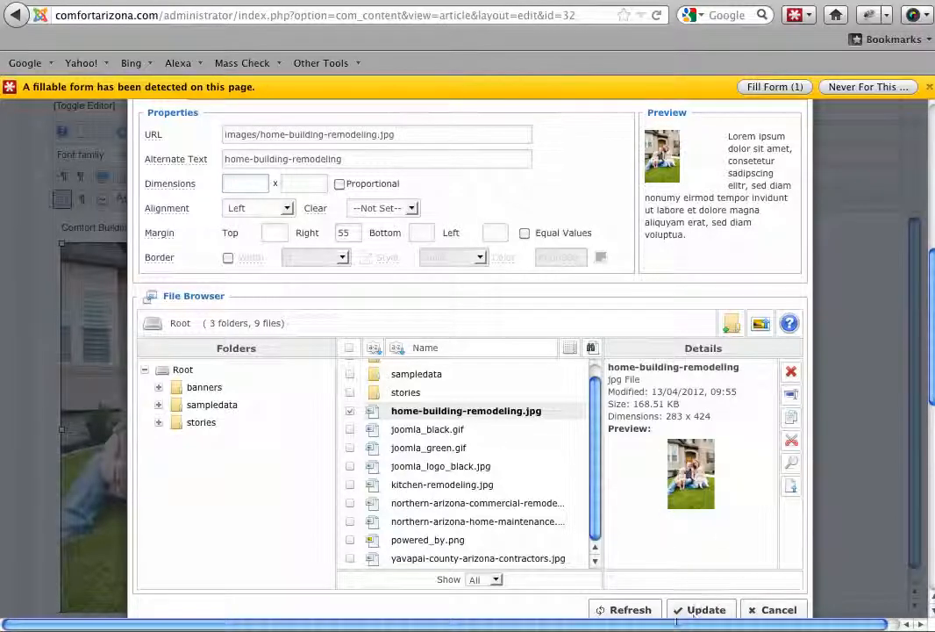
left_click(767, 612)
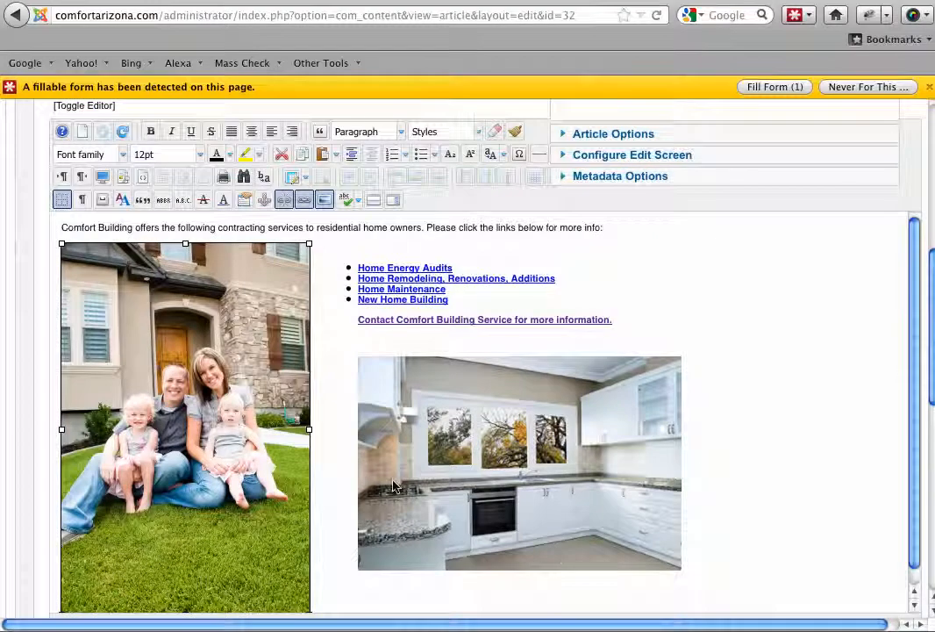
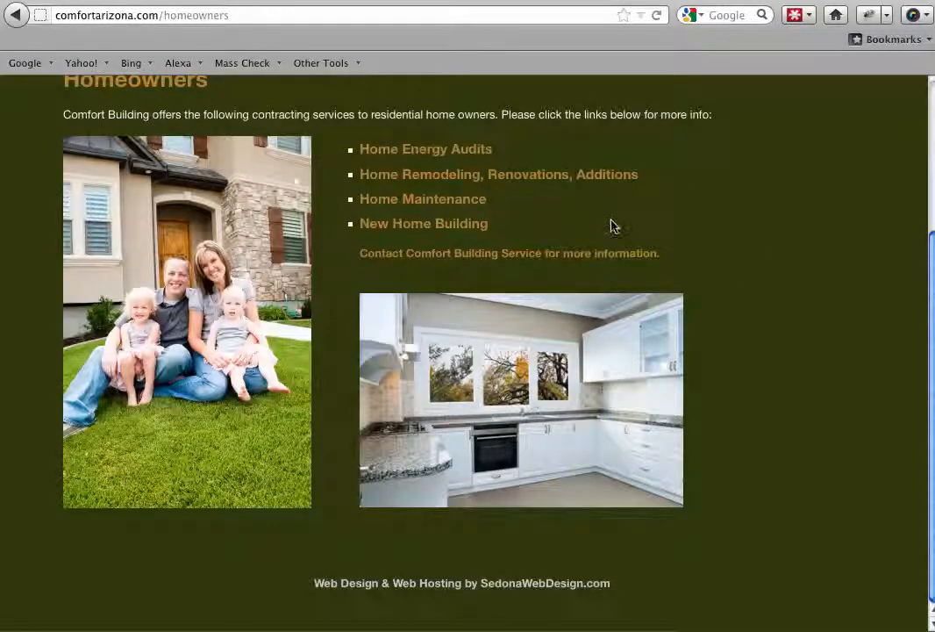
Compare the public Homeowners page with the article's content in the editor
left_click(415, 2)
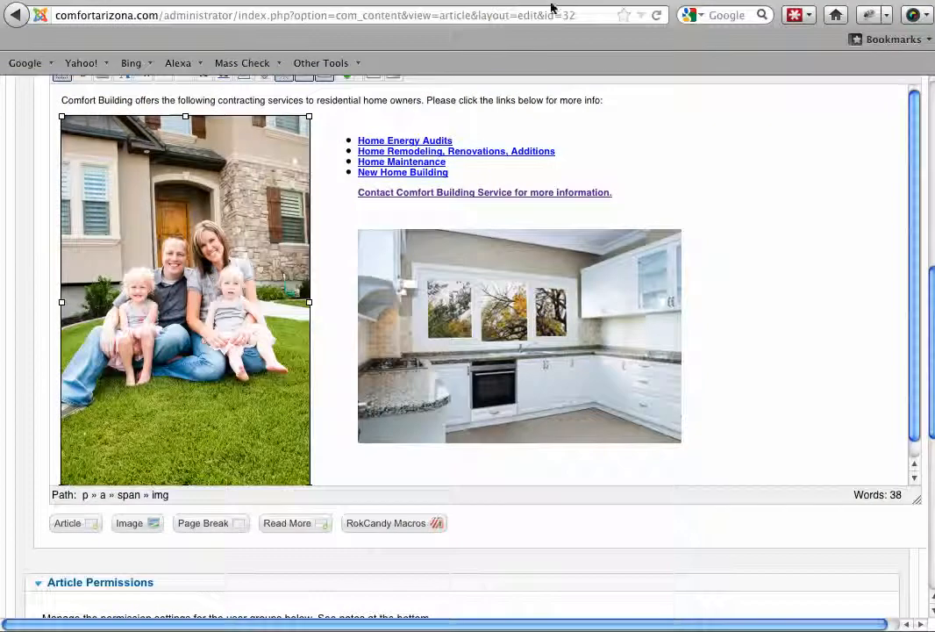
left_click(307, 3)
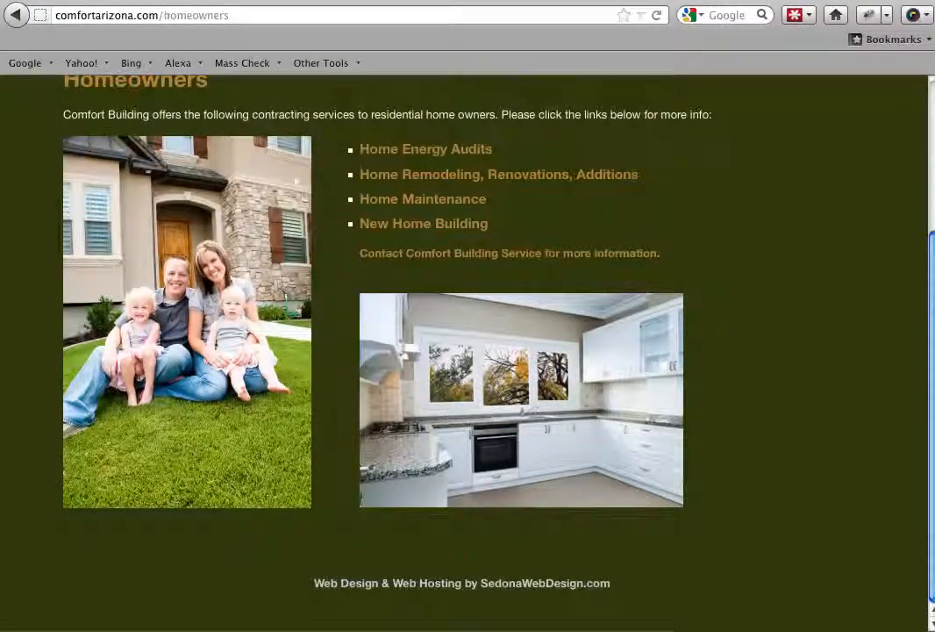
left_click(460, 3)
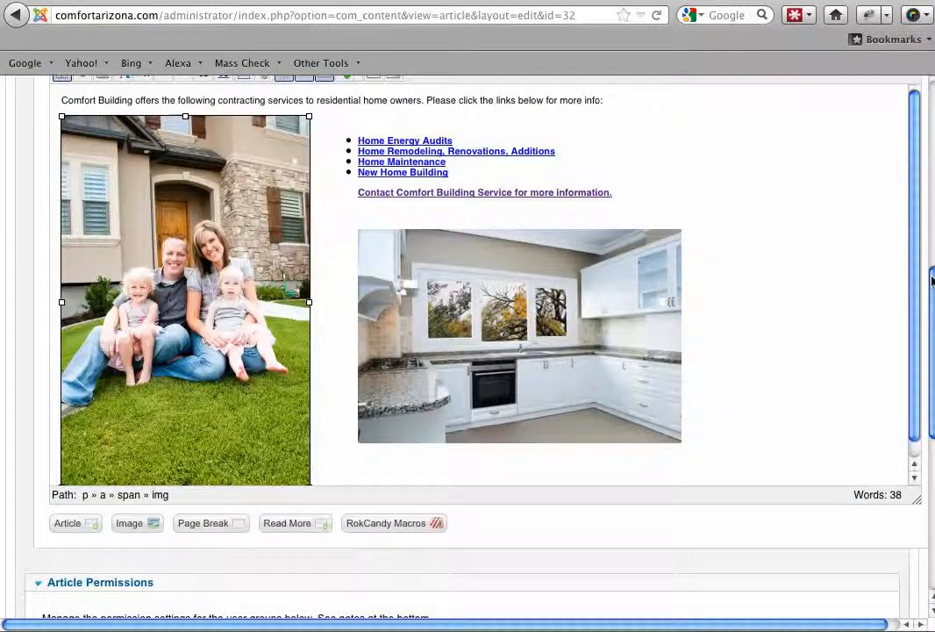
left_click_drag(931, 274, 829, 77)
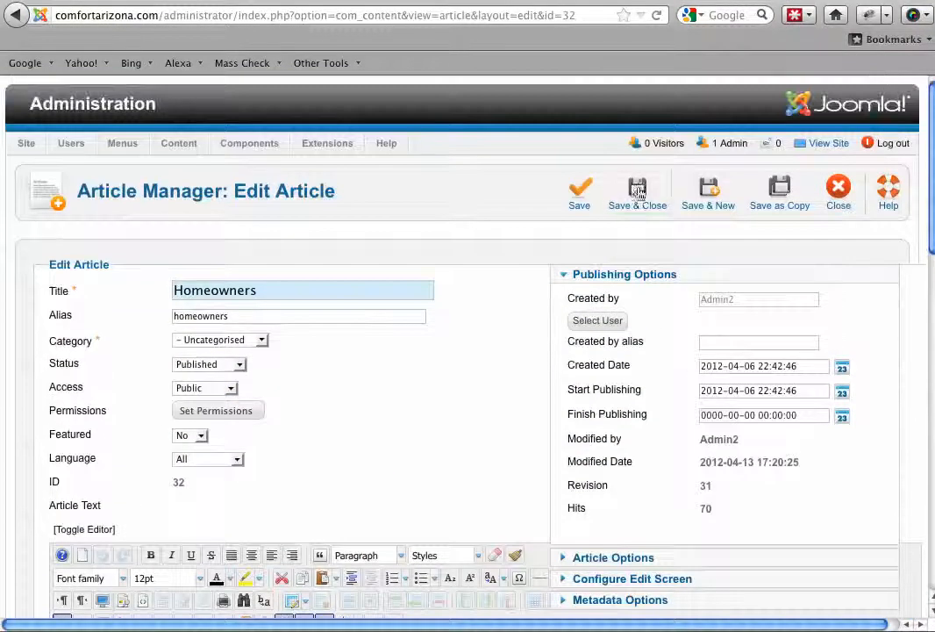
Try bolding the letters "Comfo" at the start of the intro sentence, then remove the bold formatting
left_click_drag(932, 174, 932, 241)
left_click(63, 439)
double_click(62, 439)
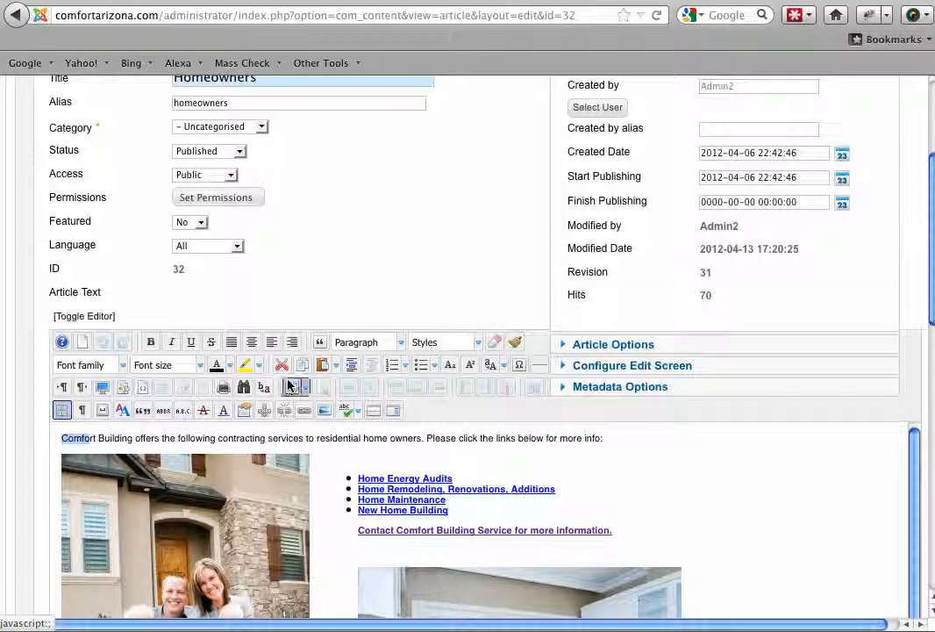
left_click(151, 343)
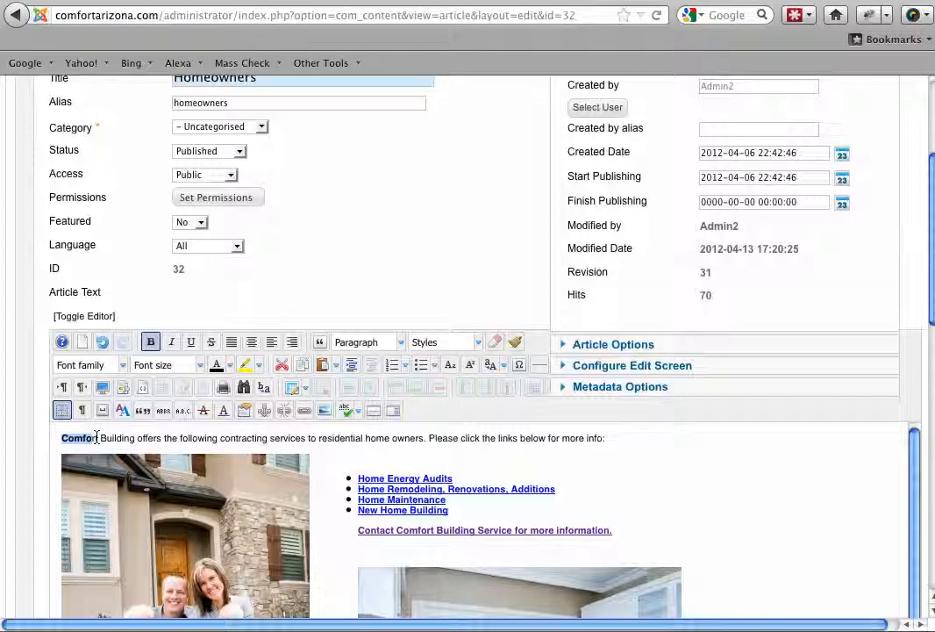
left_click(493, 343)
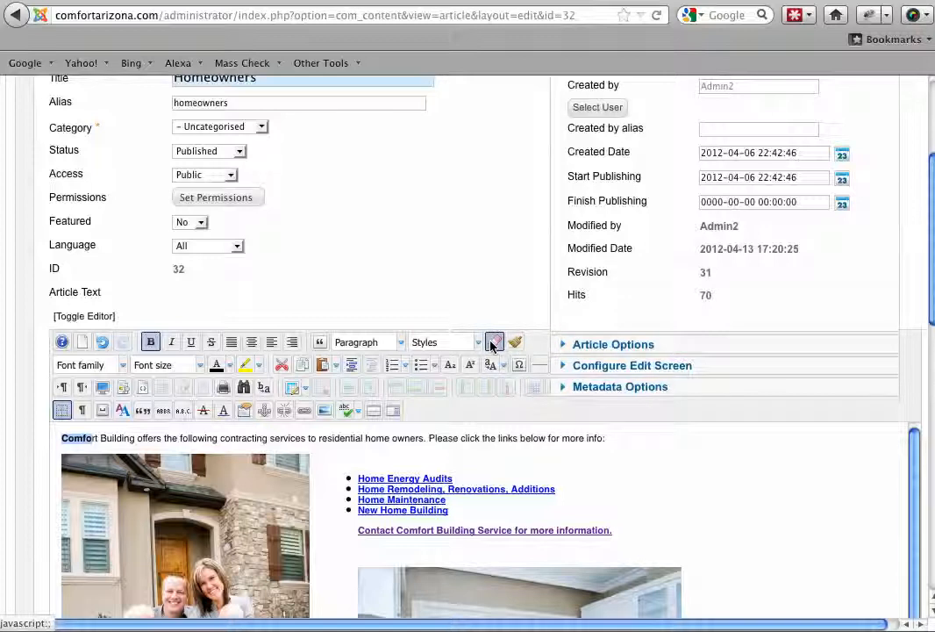
left_click(150, 344)
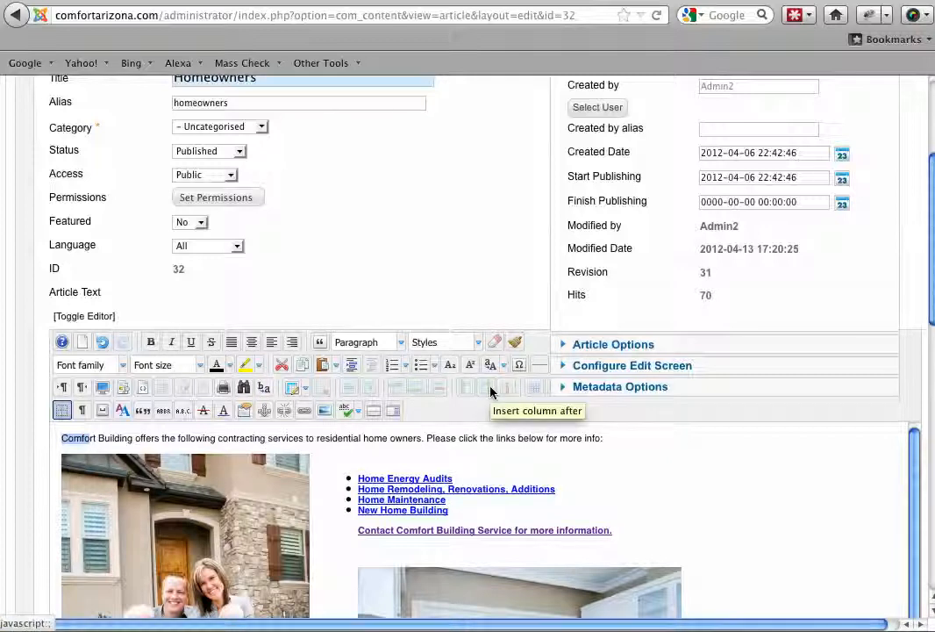
left_click(720, 489)
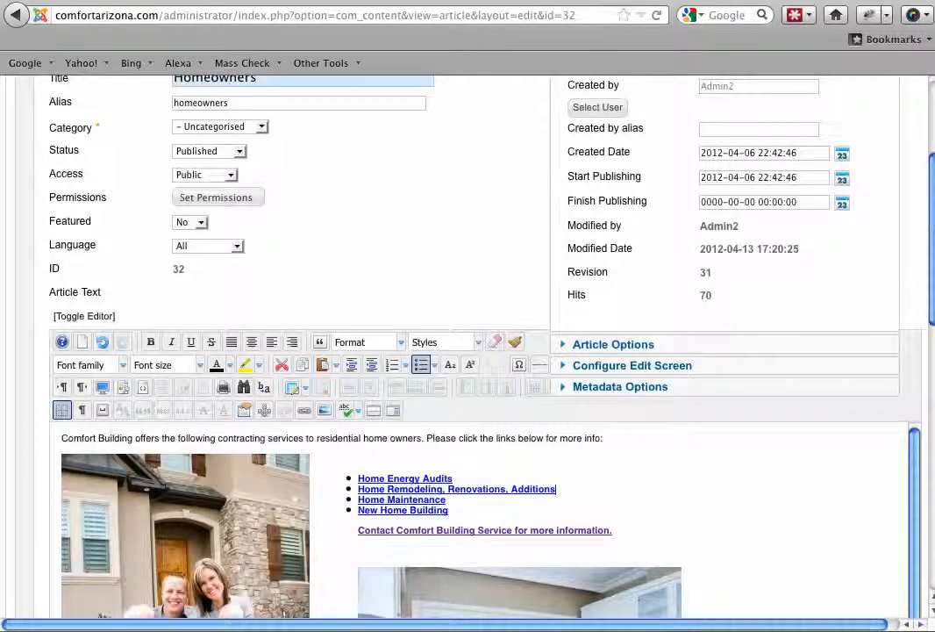
Color the words "Please click the links below" in the intro sentence red
left_click_drag(933, 169, 918, 136)
scroll(465, 351, "down", 5)
scroll(465, 351, "down", 1)
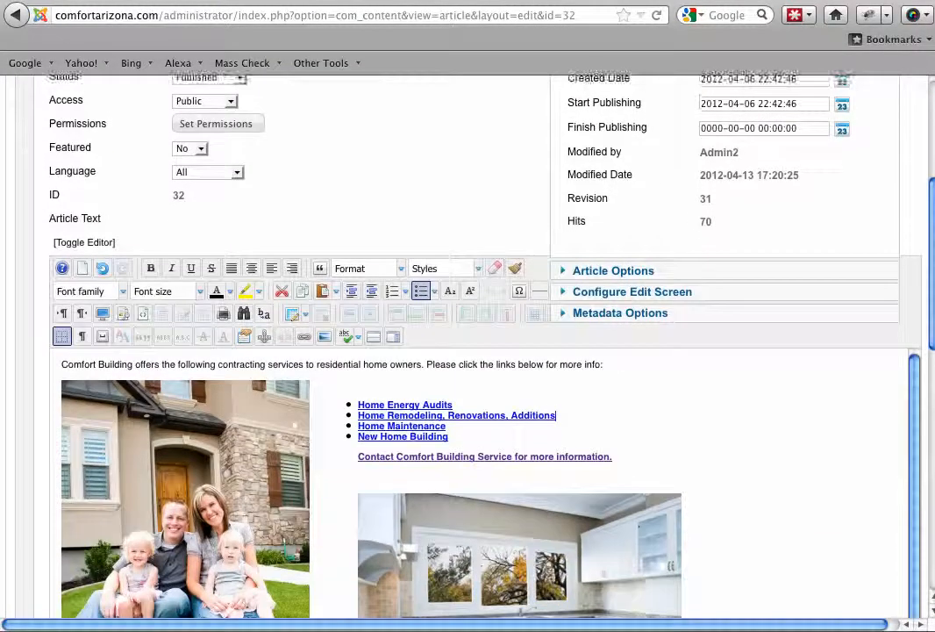
left_click(269, 359)
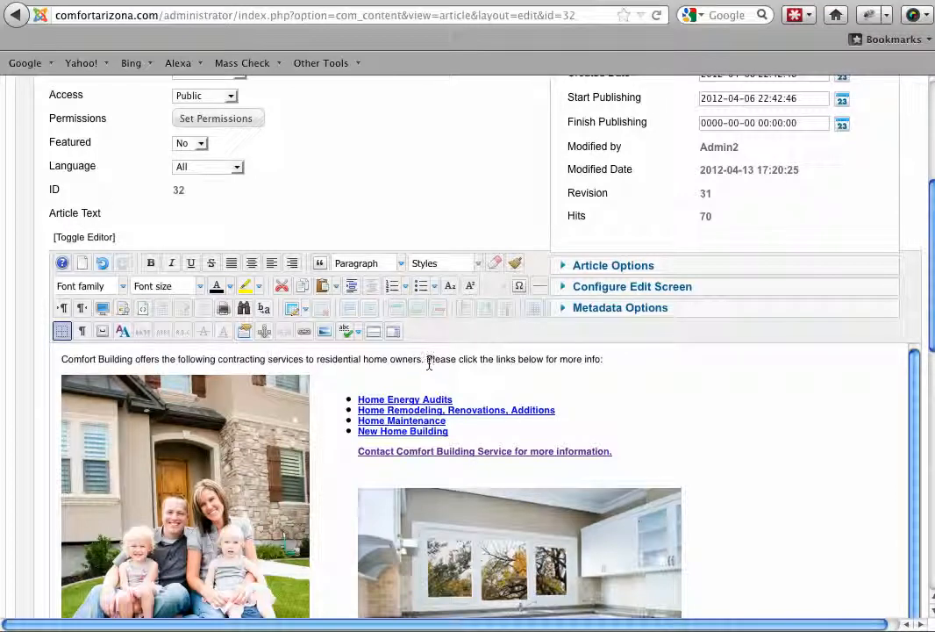
left_click_drag(430, 363, 61, 359)
left_click(545, 359, "shift")
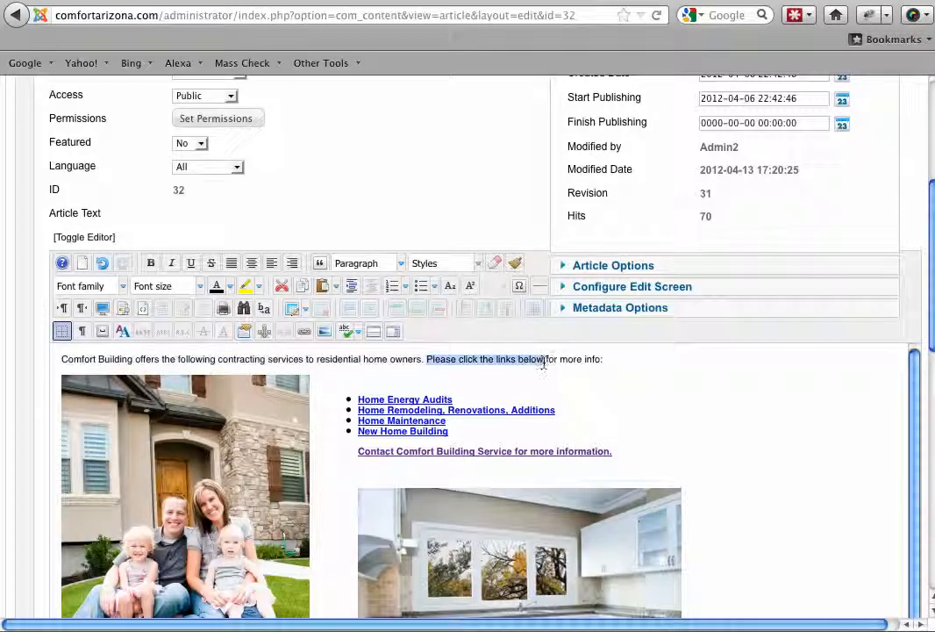
left_click(230, 286)
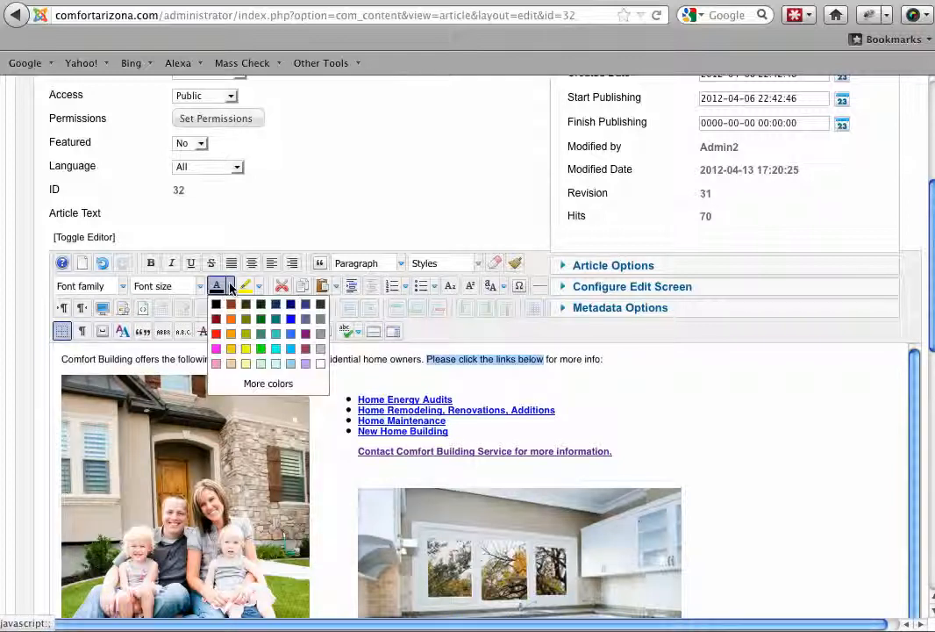
left_click(216, 334)
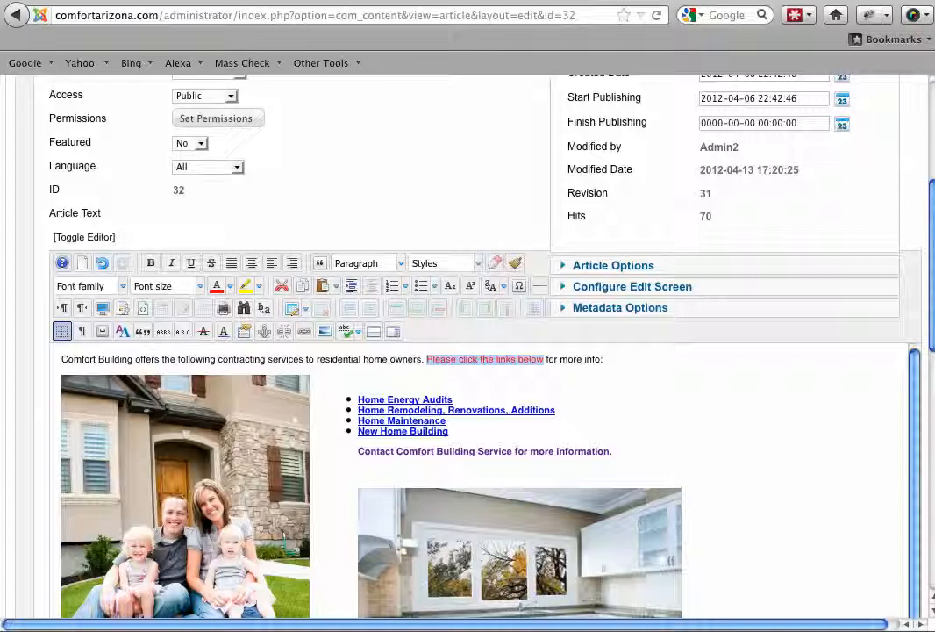
Undo the red text color and close the Homeowners article
key("ctrl+z")
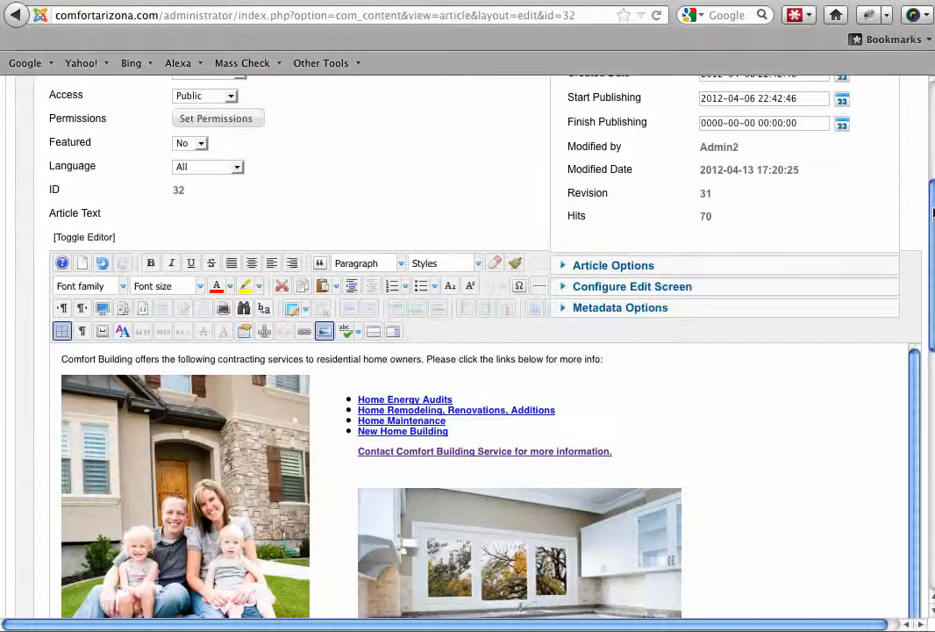
scroll(667, 207, "up", 5)
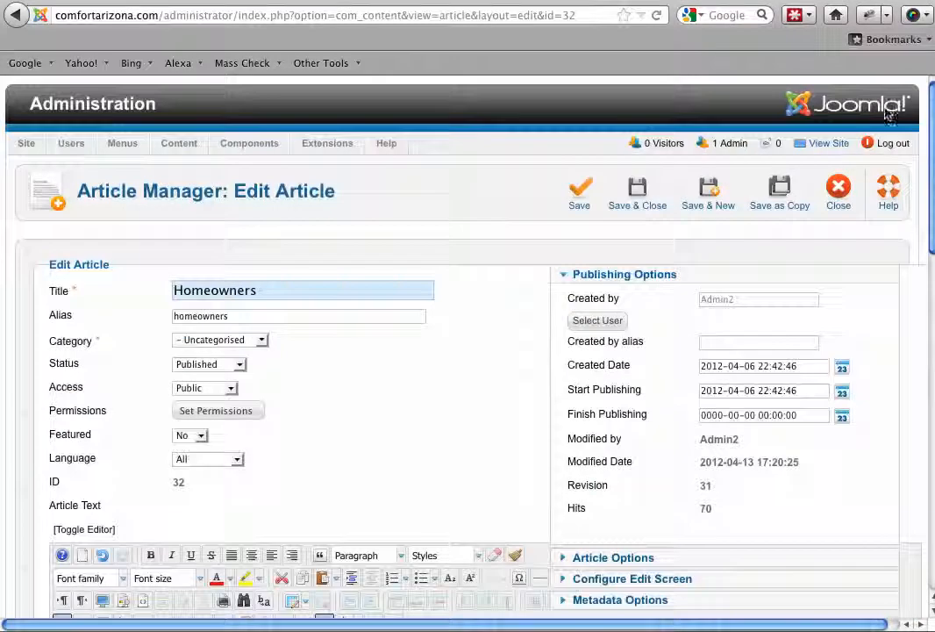
left_click(838, 190)
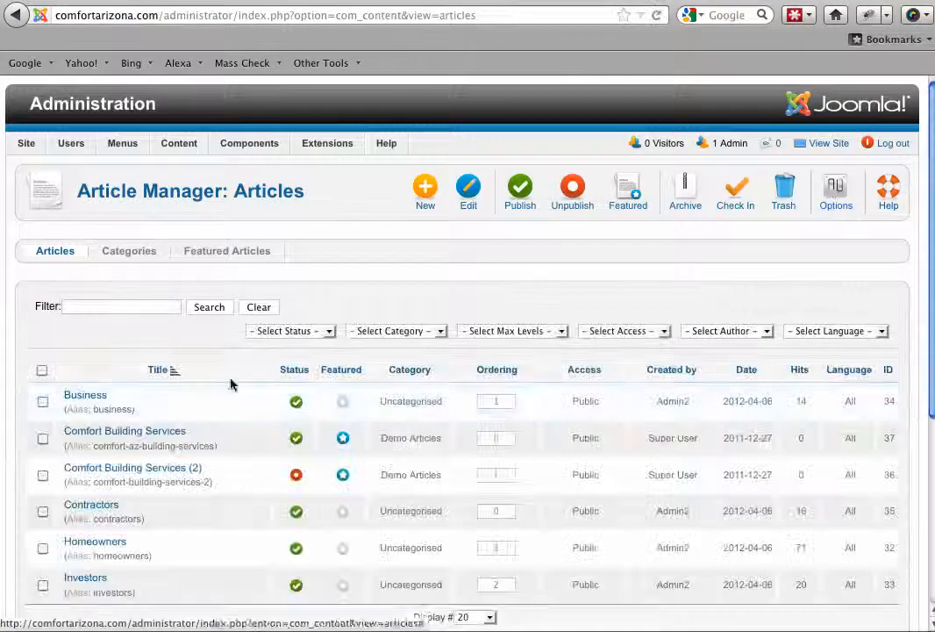
Start a new article and go through its title, alias and article text fields without filling them in
left_click(426, 195)
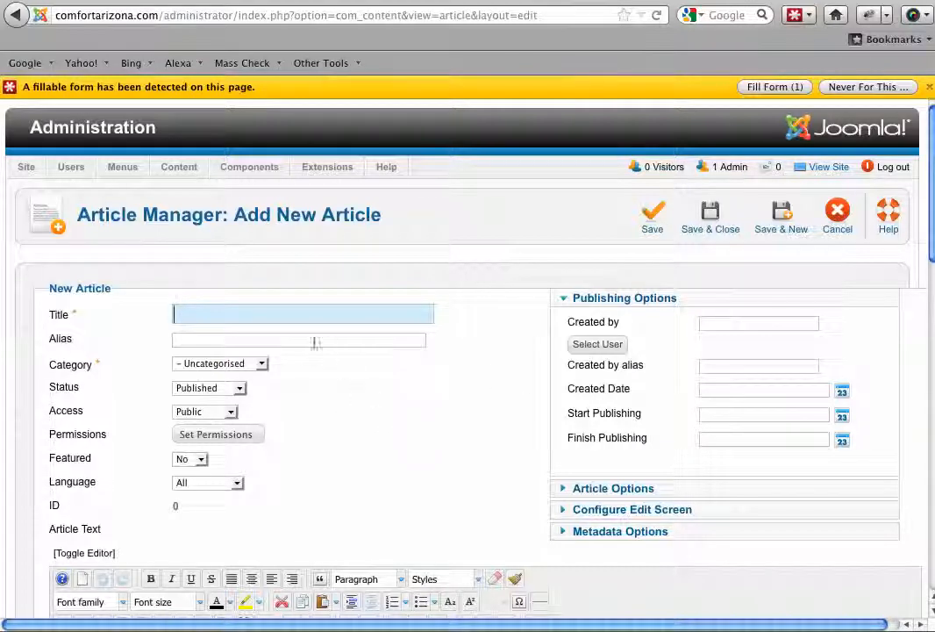
left_click(292, 317)
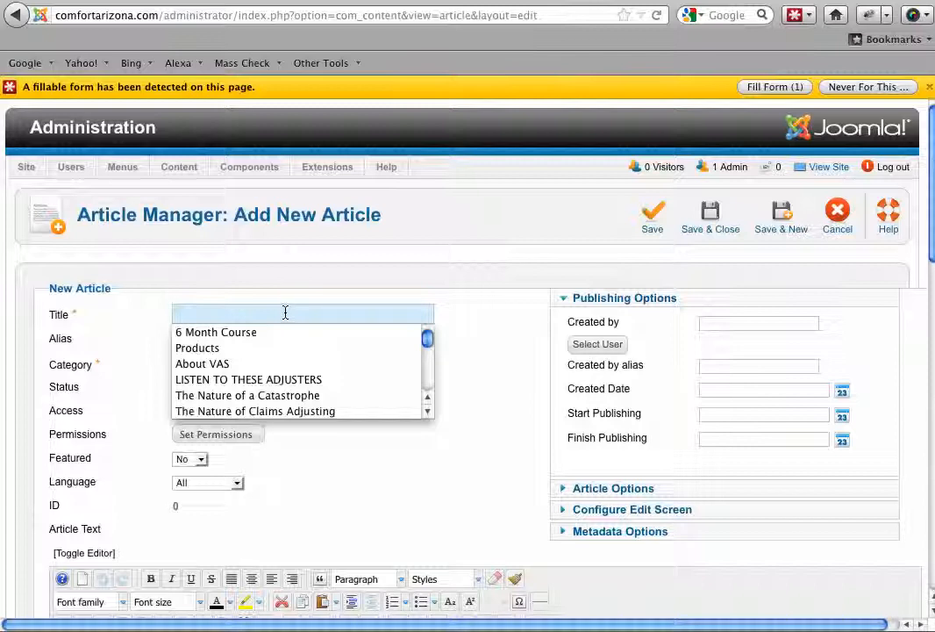
left_click(289, 343)
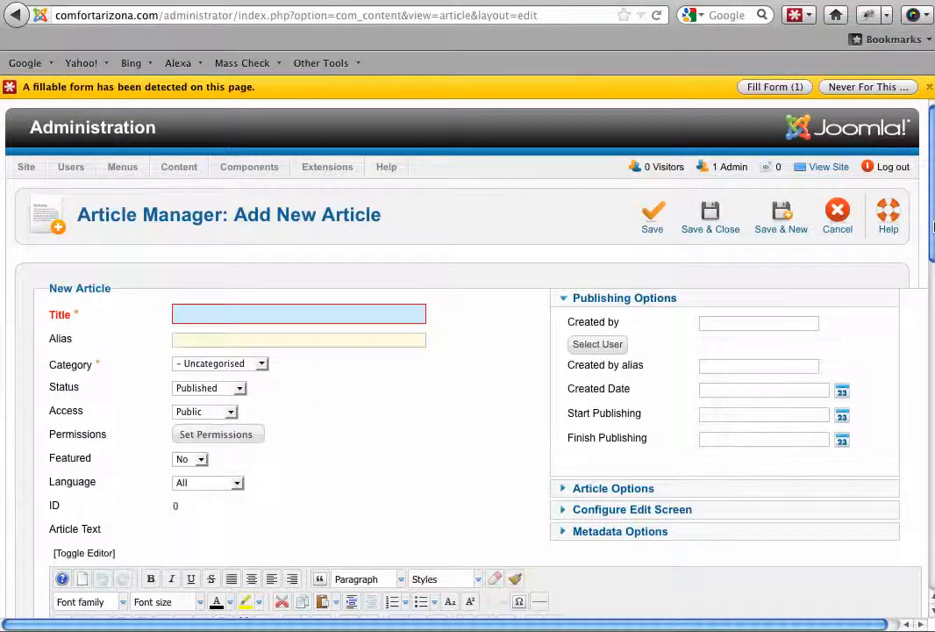
scroll(933, 227, "down", 5)
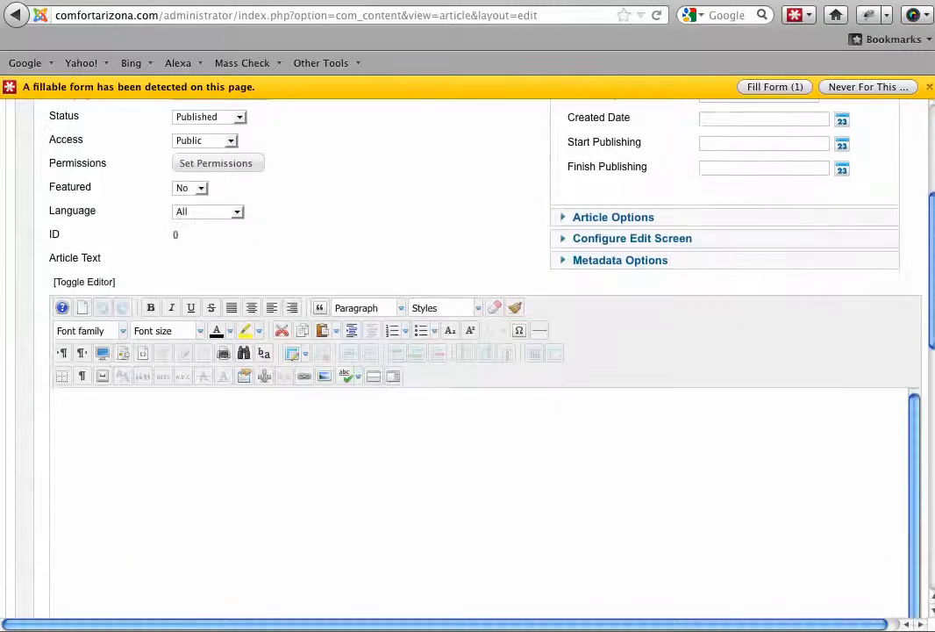
left_click(143, 391)
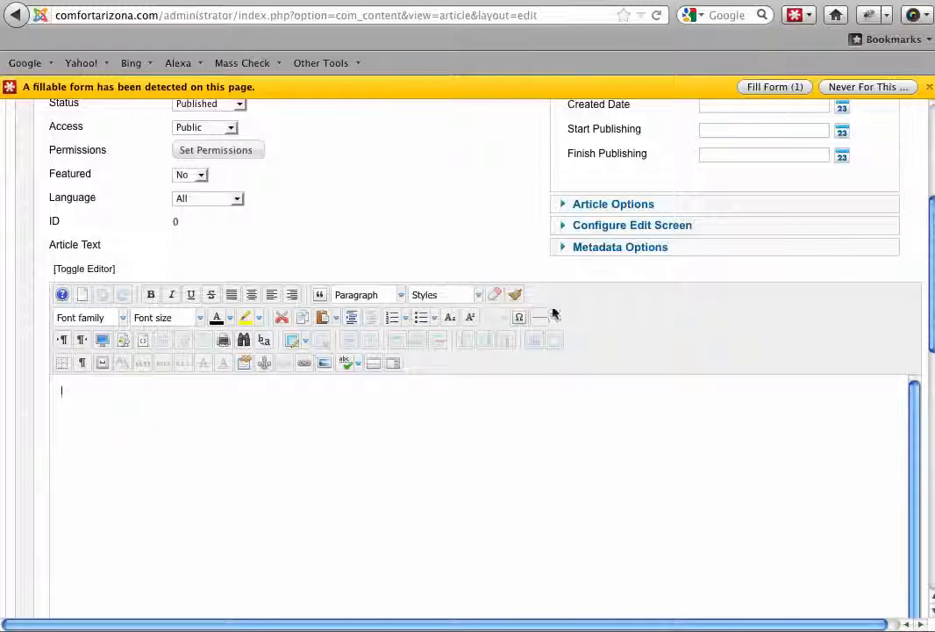
Open the image manager for the new article, then close it and cancel the article
left_click(323, 367)
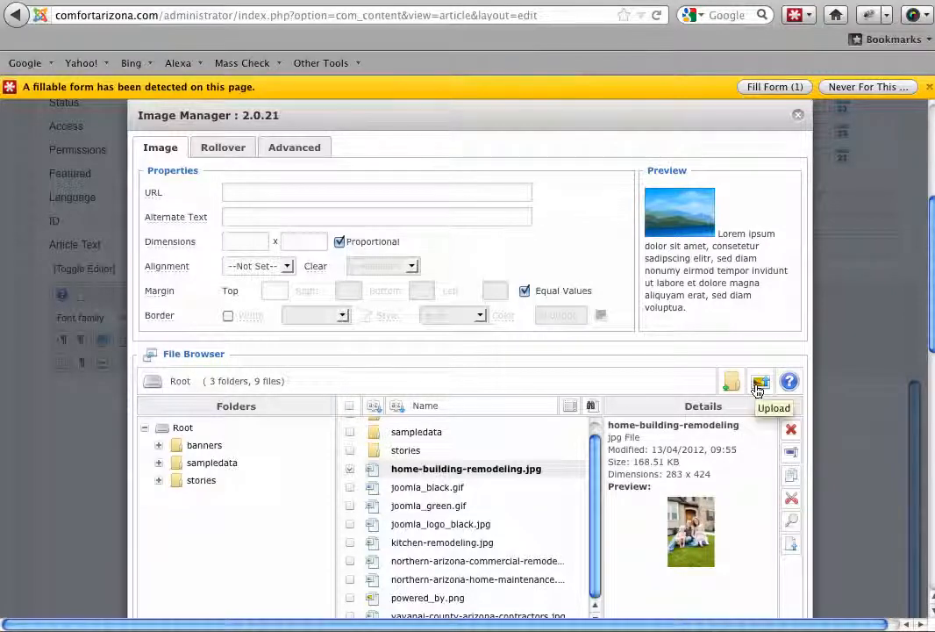
left_click(797, 115)
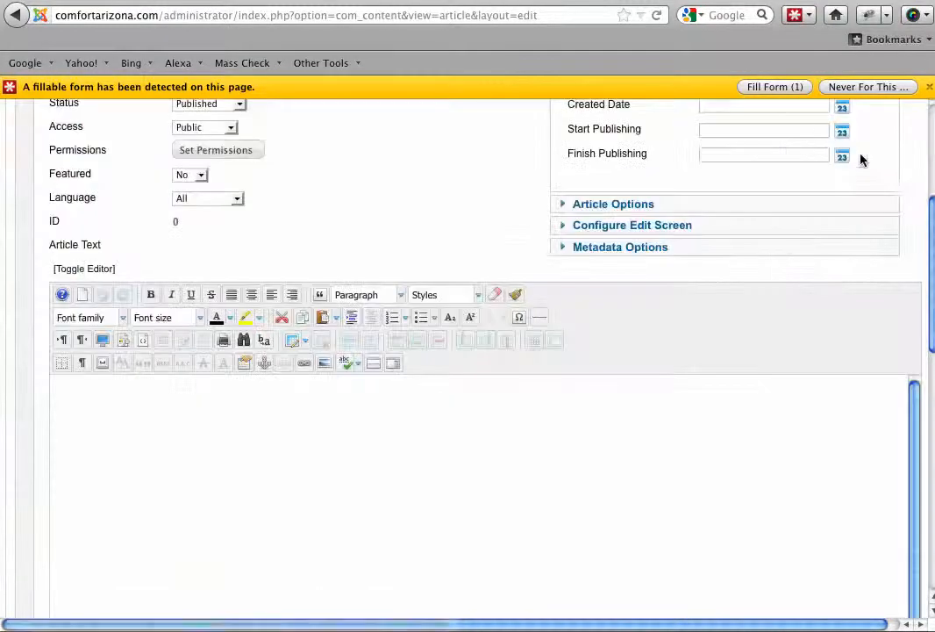
scroll(860, 158, "up", 5)
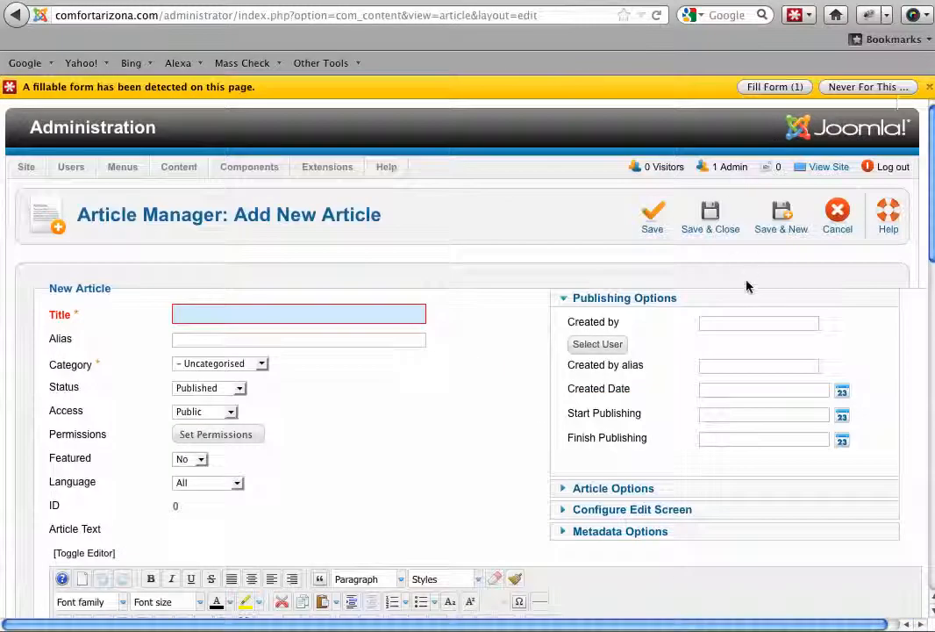
left_click(837, 224)
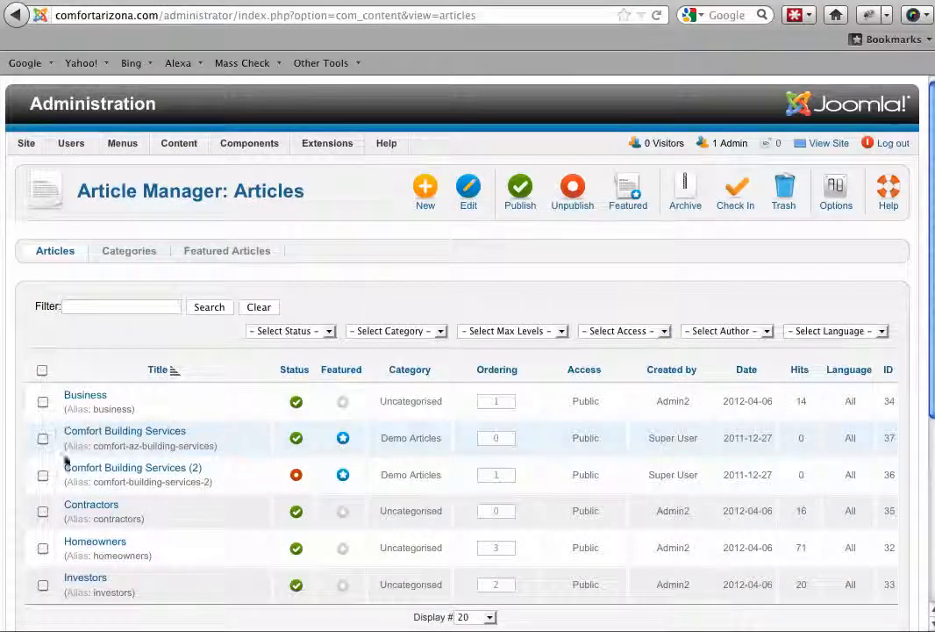
Open the Business article for editing
left_click(73, 396)
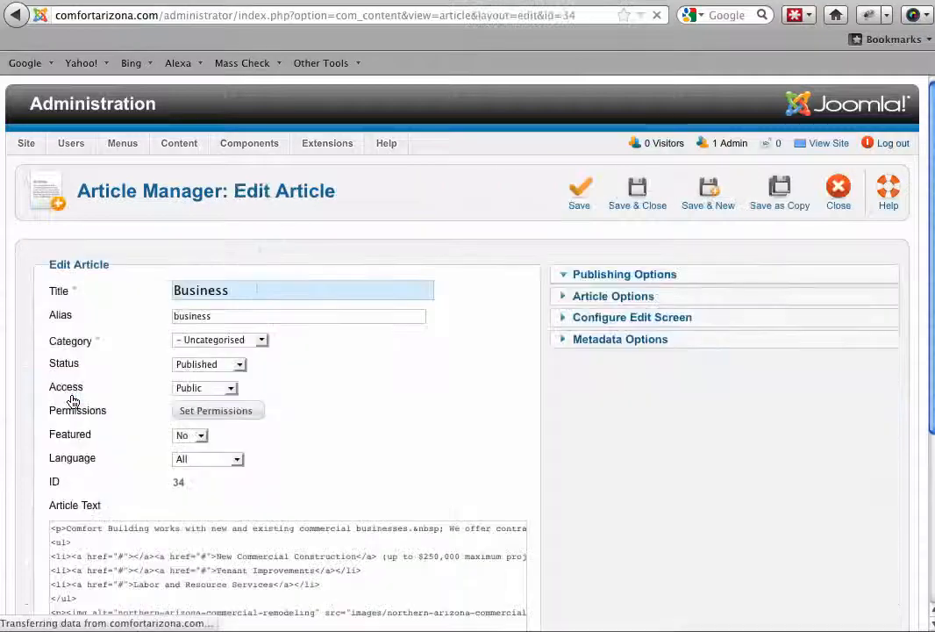
Save the Business article as a copy, look over the copied article, and close it
left_click(780, 189)
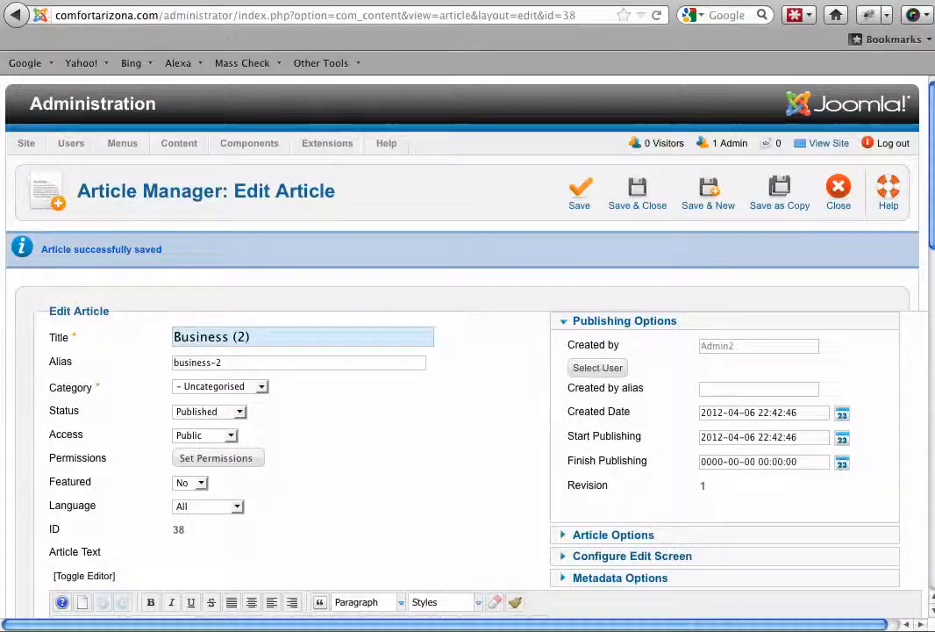
scroll(930, 184, "right", 1)
left_click_drag(932, 204, 858, 268)
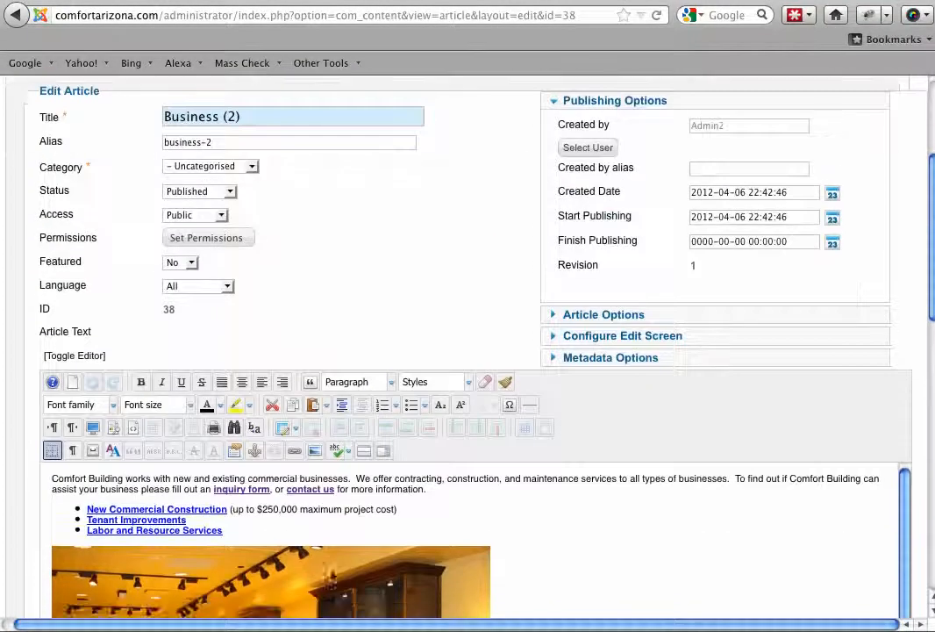
scroll(617, 483, "left", 1)
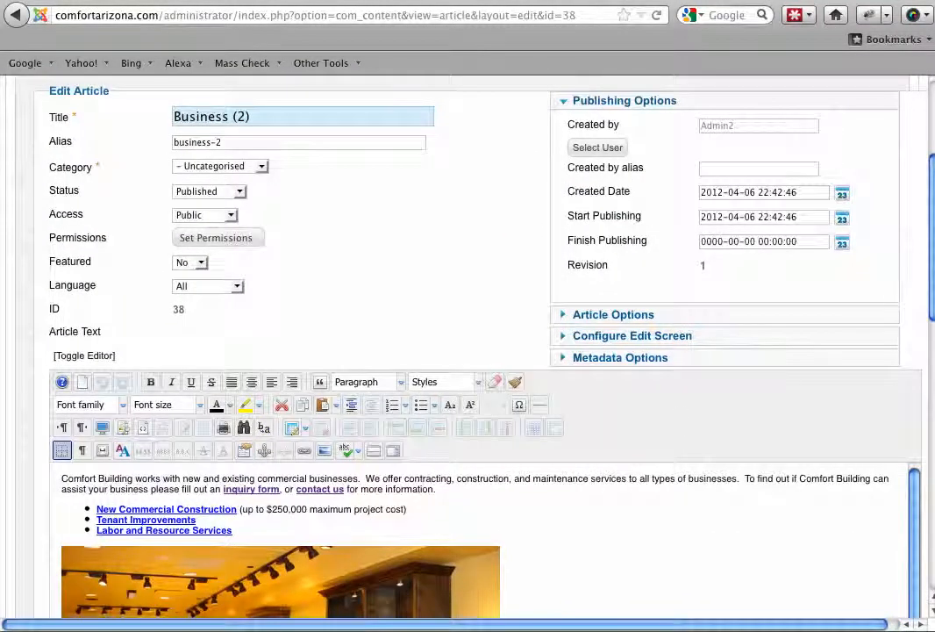
left_click_drag(932, 175, 877, 120)
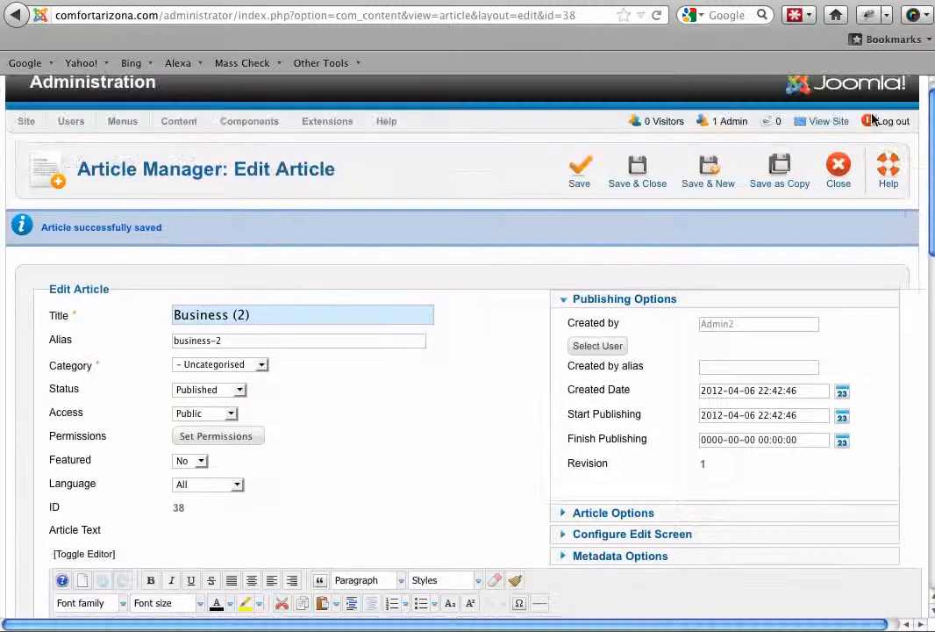
left_click(839, 166)
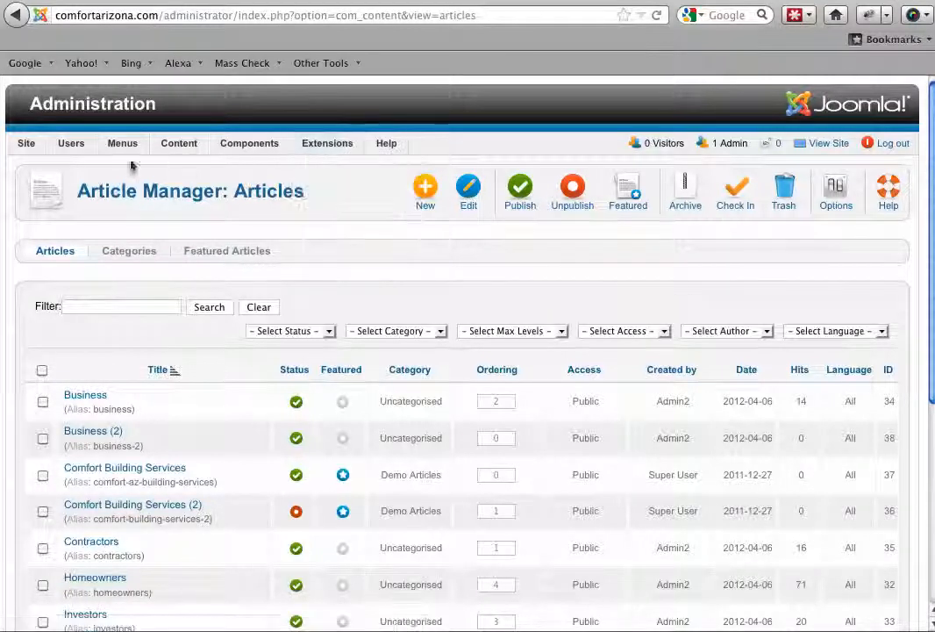
Open the list of menu items for the Main Menu
mouse_move(125, 152)
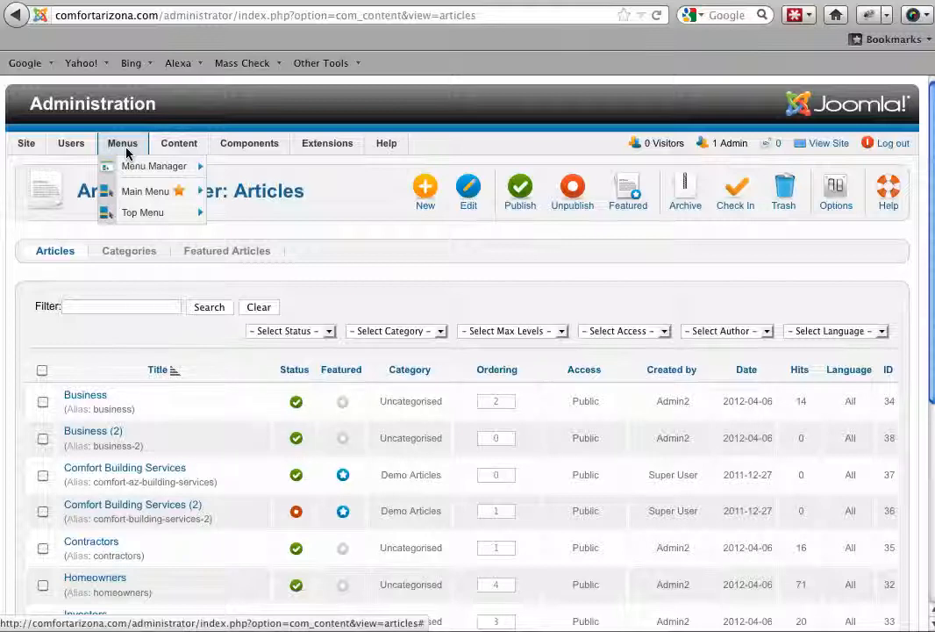
mouse_move(135, 186)
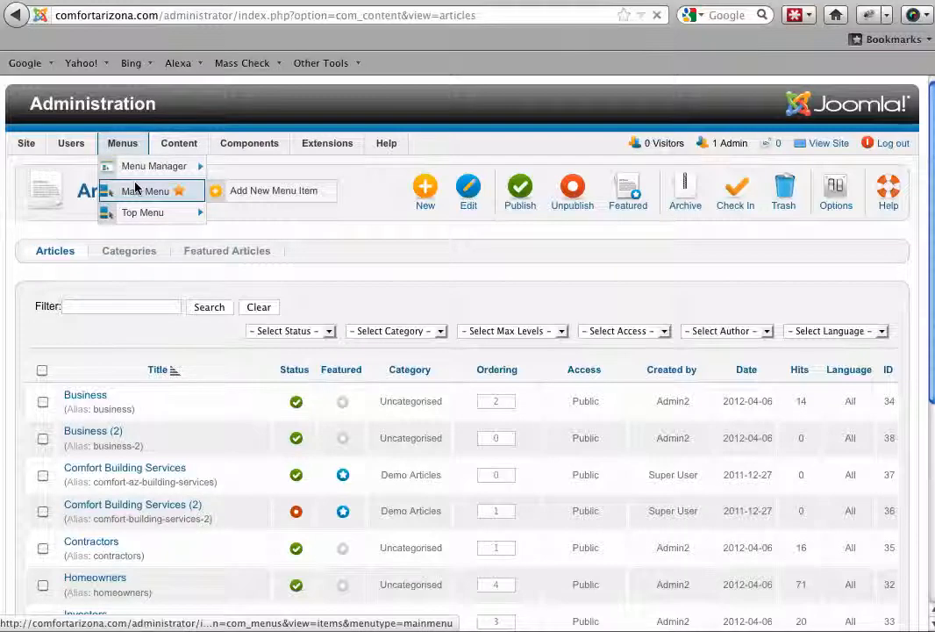
left_click(135, 186)
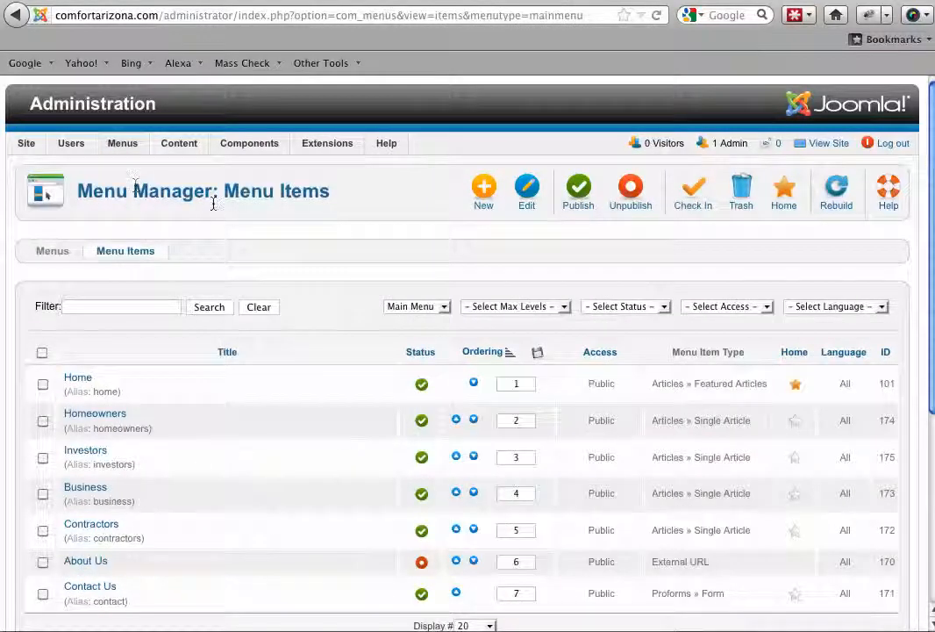
Start a new Main Menu item of type Single Article and select the Business (2) article for it
left_click(481, 187)
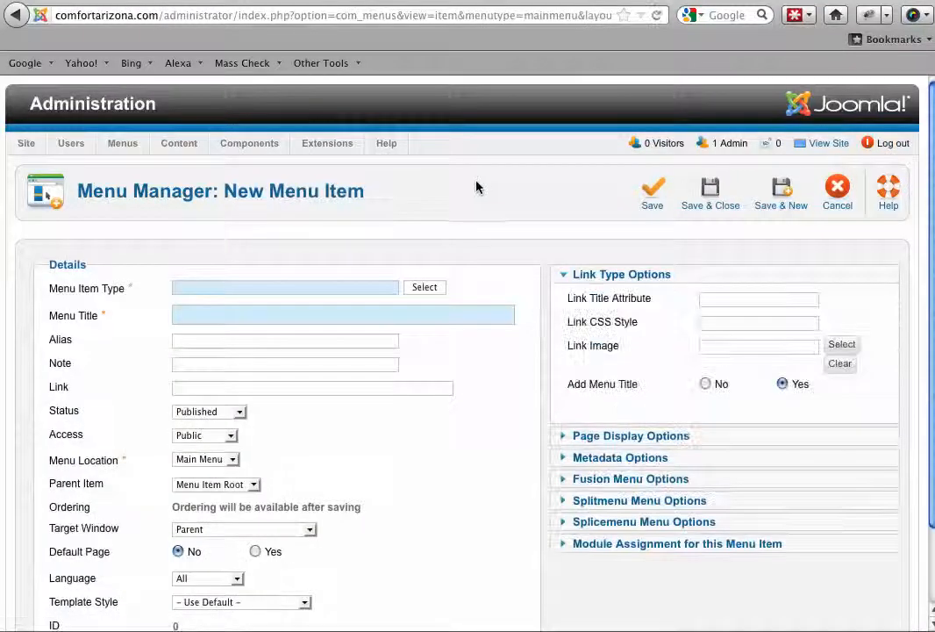
left_click(424, 287)
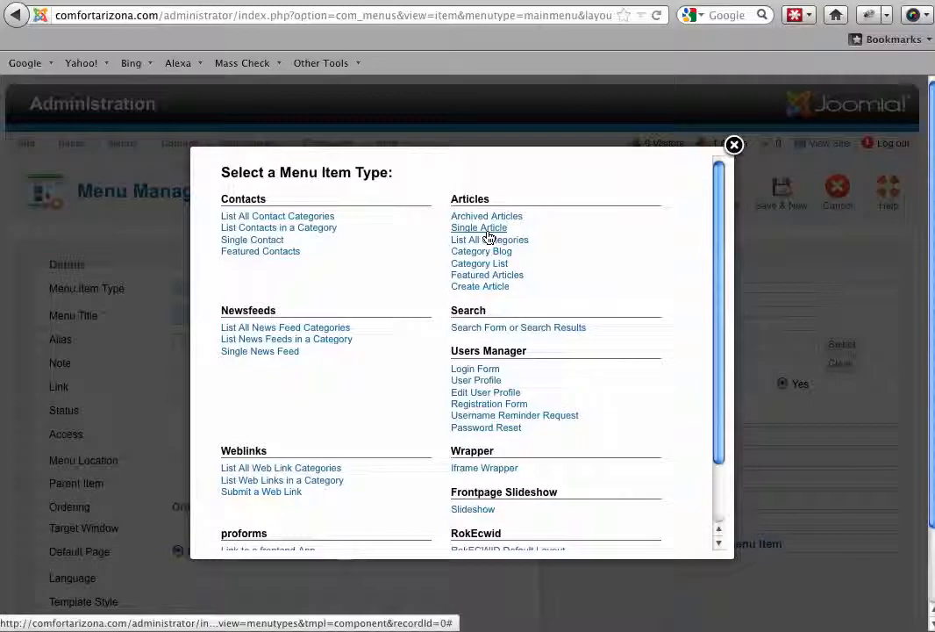
left_click(487, 231)
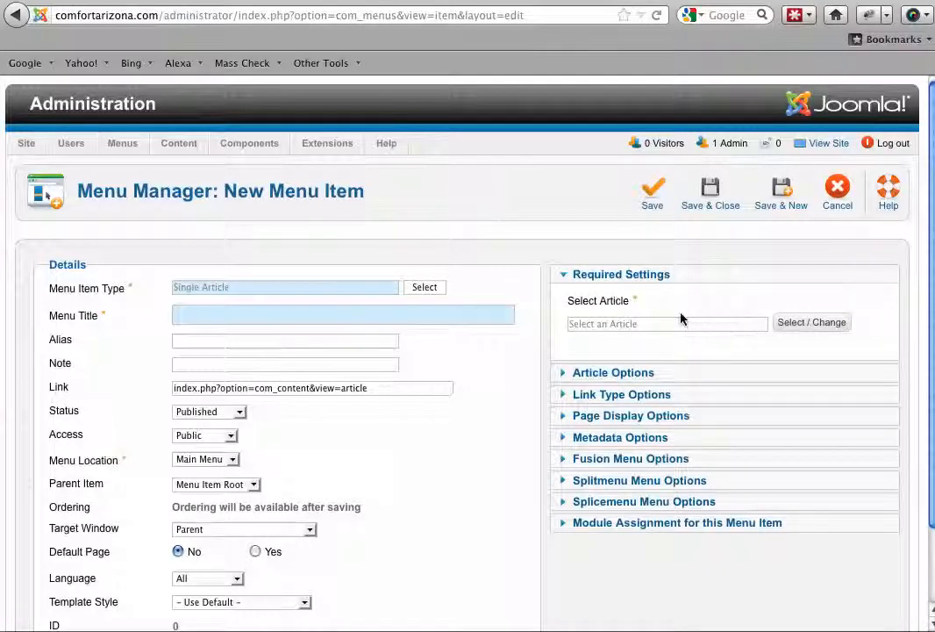
left_click(811, 326)
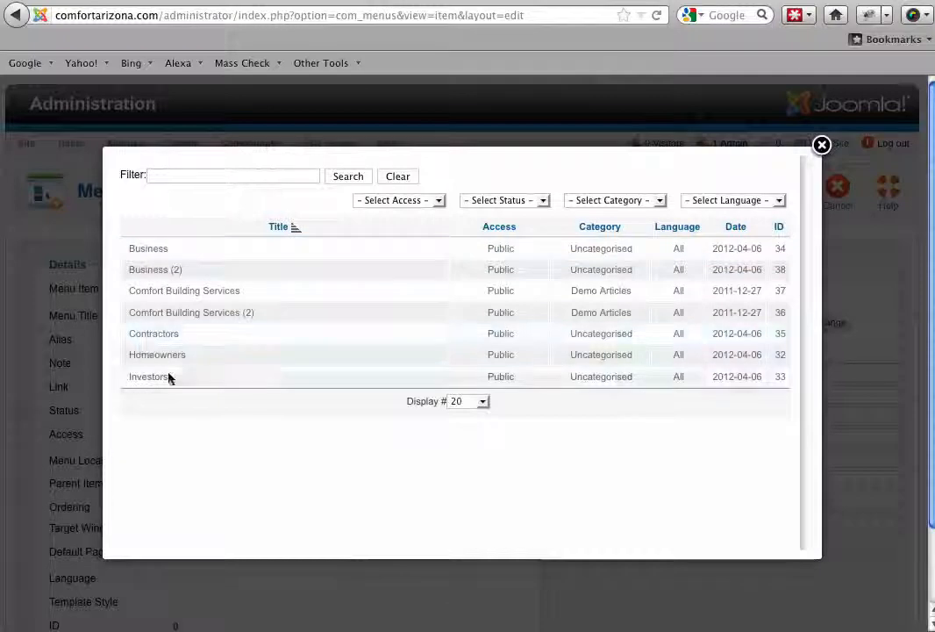
left_click(148, 272)
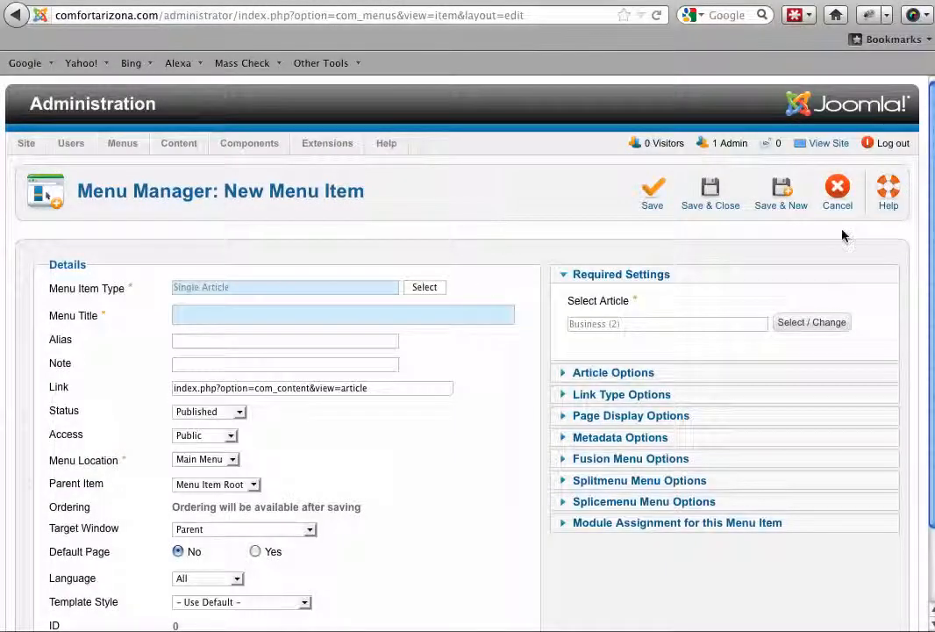
Show the new menu item's page display options with the Browser Page Title field, then cancel the item without saving
scroll(843, 290, "down", 1)
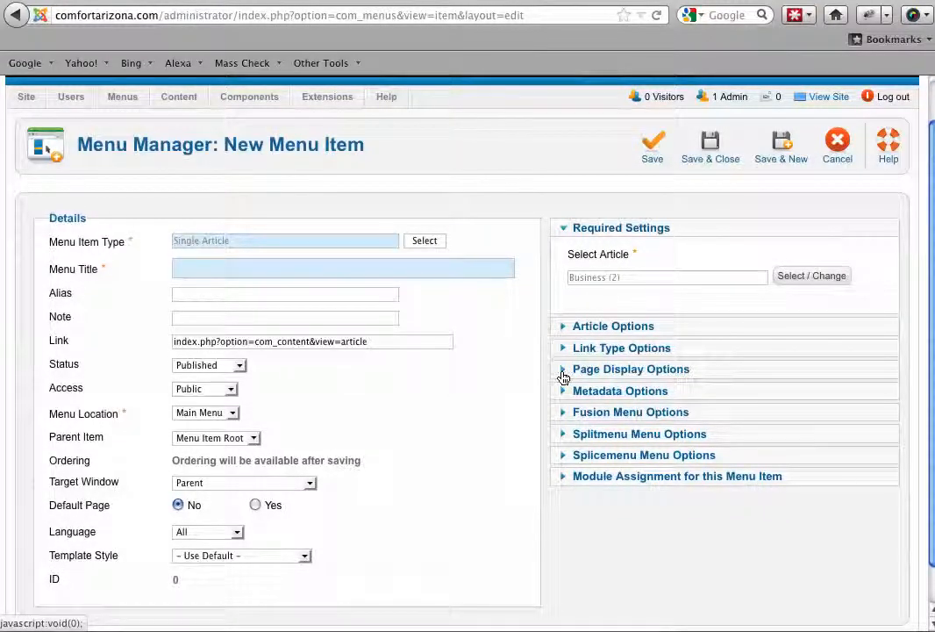
left_click(563, 377)
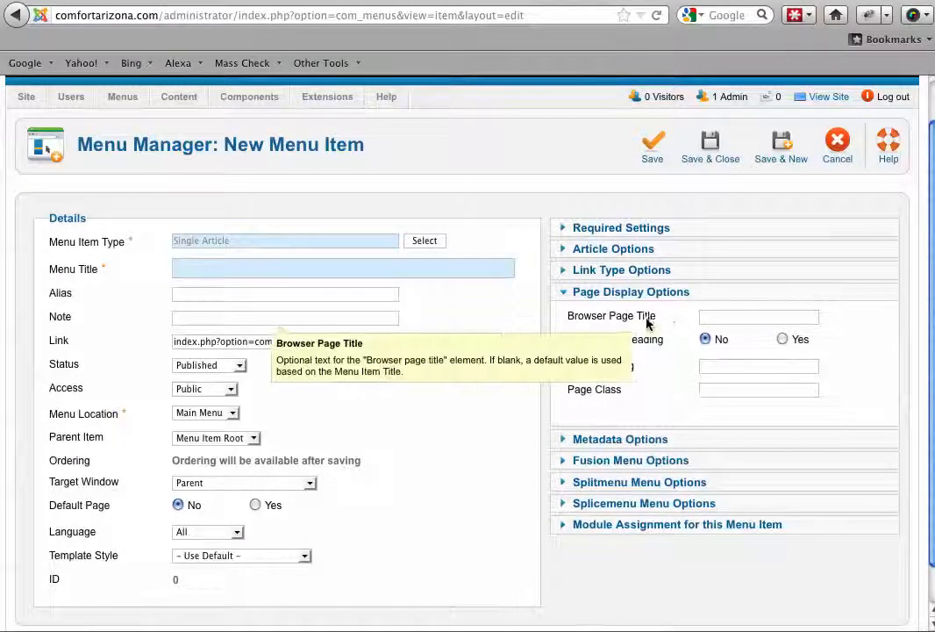
left_click(747, 318)
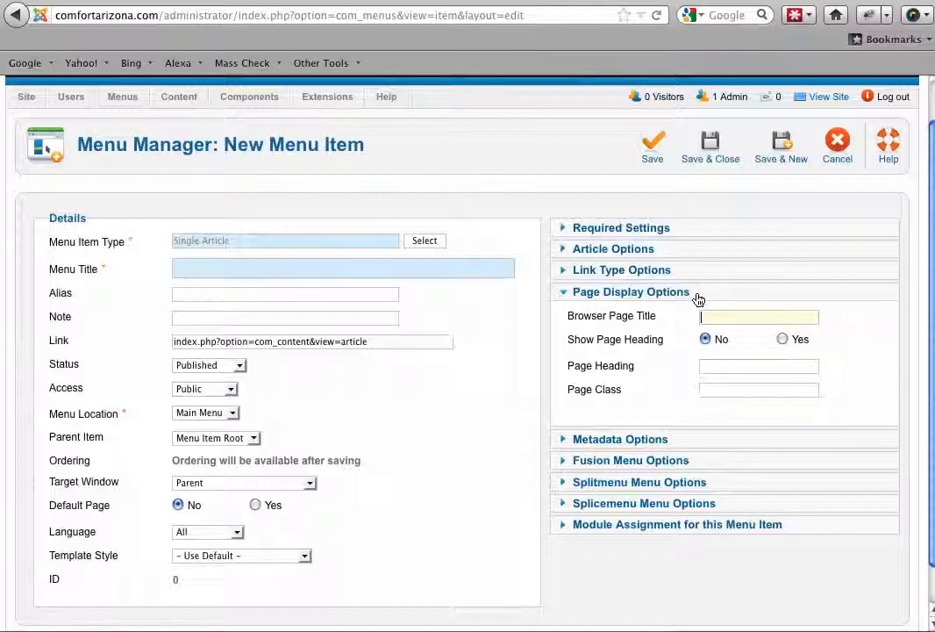
left_click(729, 299)
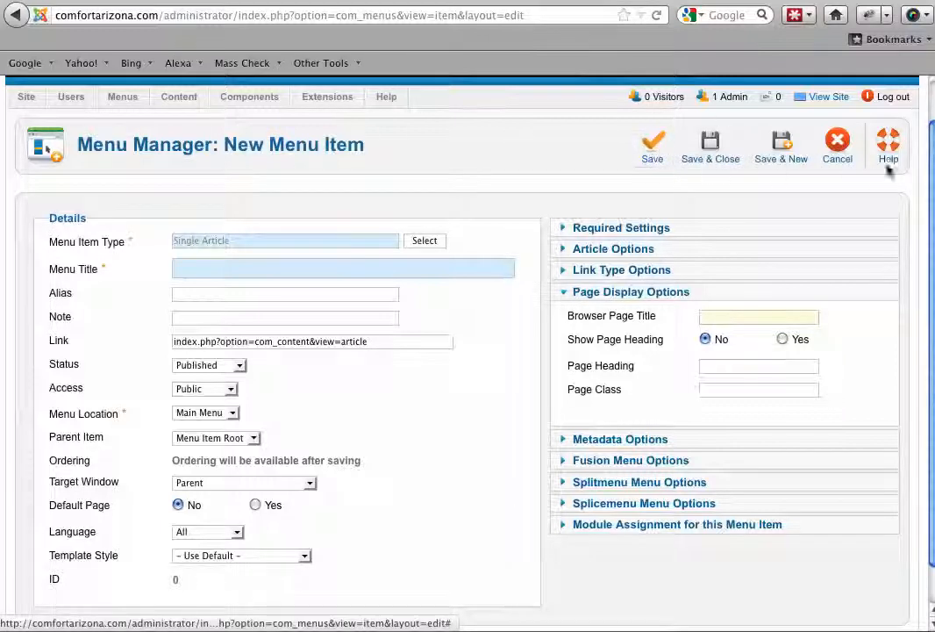
left_click(840, 144)
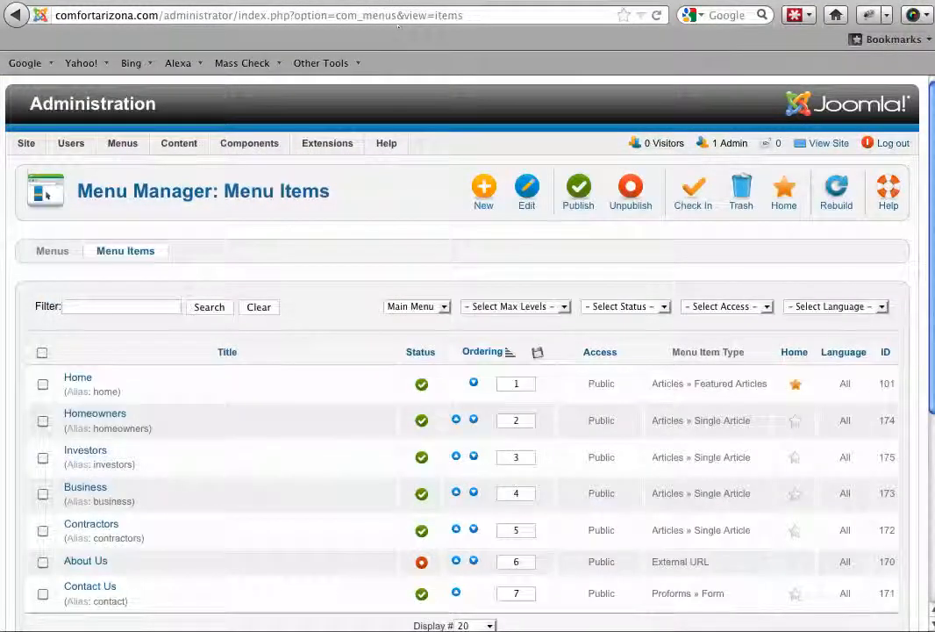
View the live Homeowners page up to its navigation menu, then return to the menu items list
key("ctrl+Tab")
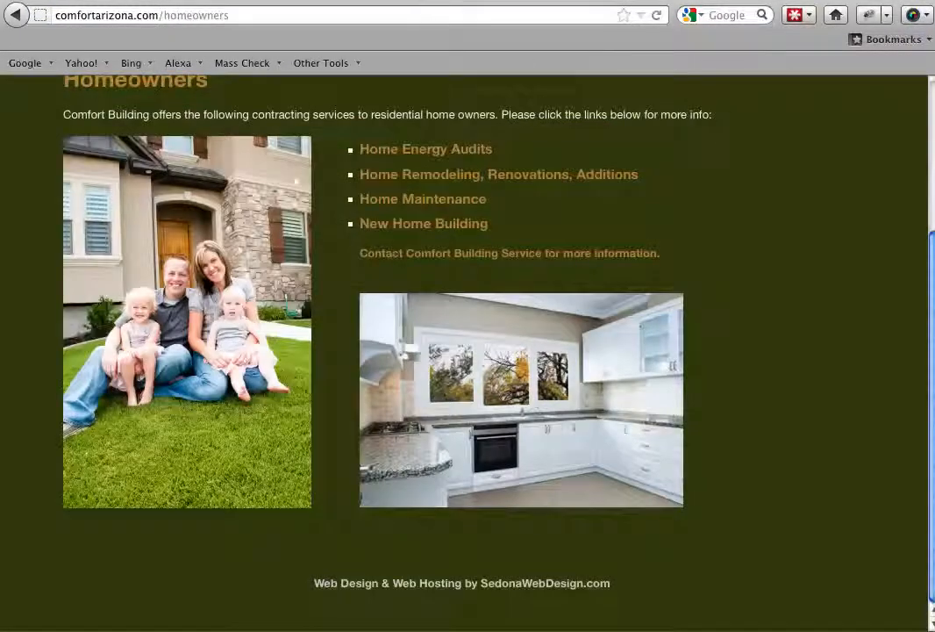
left_click_drag(931, 259, 877, 92)
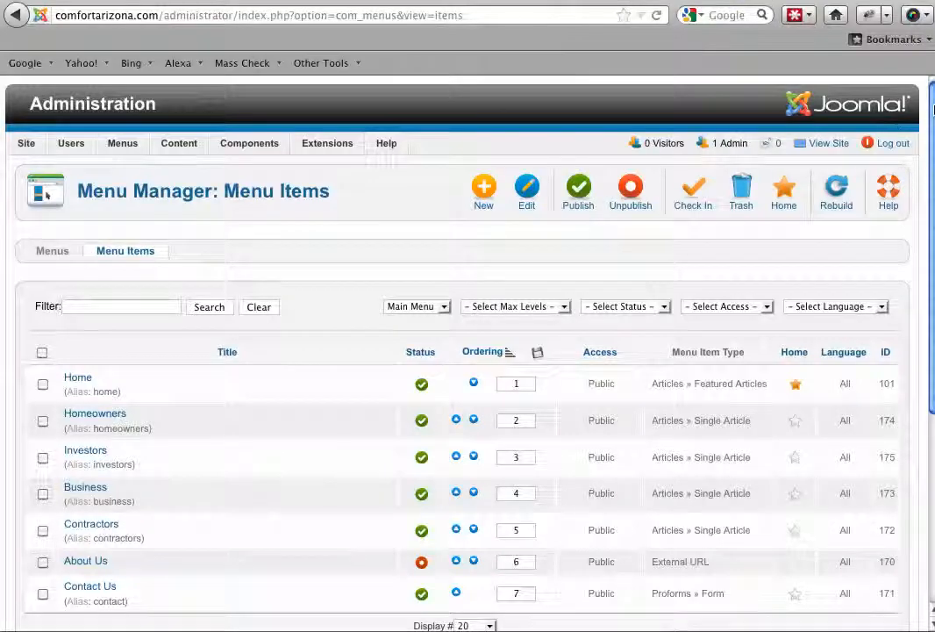
scroll(932, 109, "down", 3)
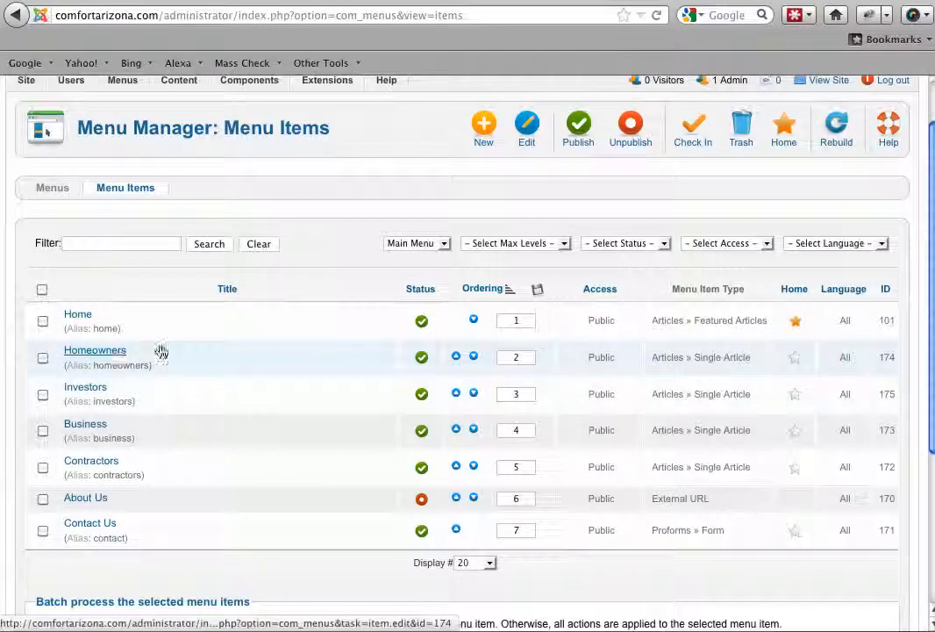
Create another Main Menu item, choosing Single Article as its type and Business (2) as its article
left_click(481, 131)
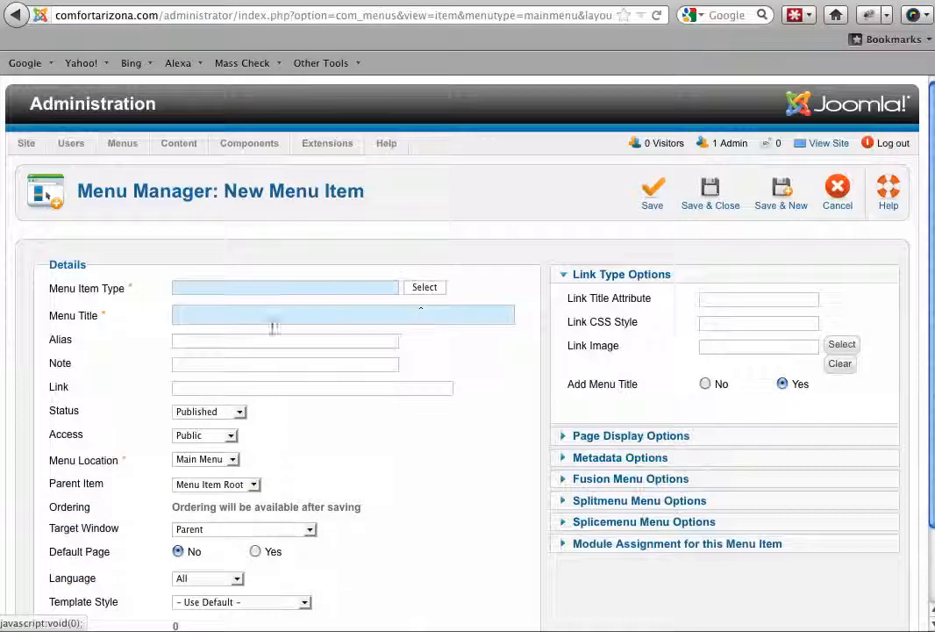
left_click(434, 290)
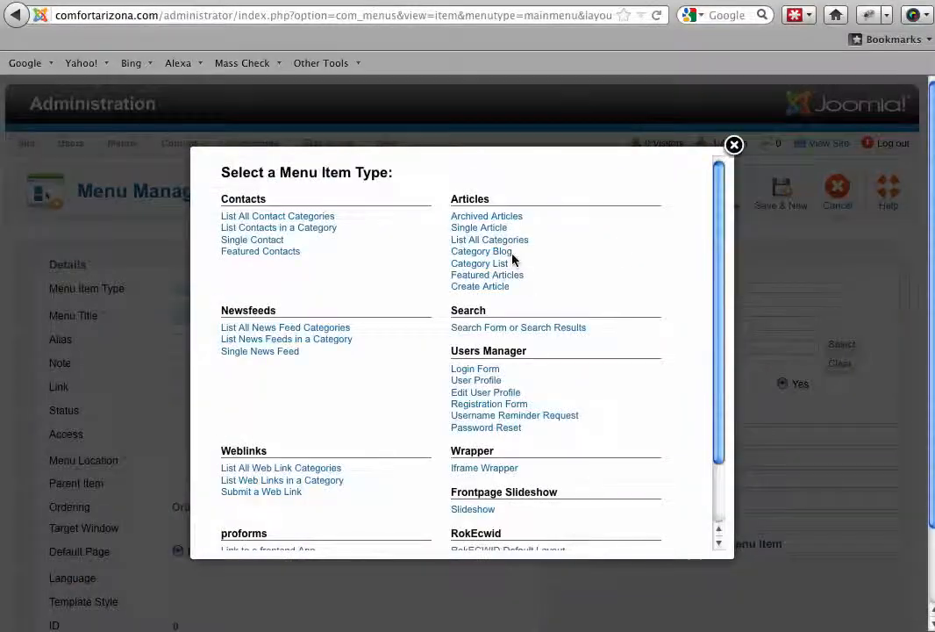
left_click(491, 230)
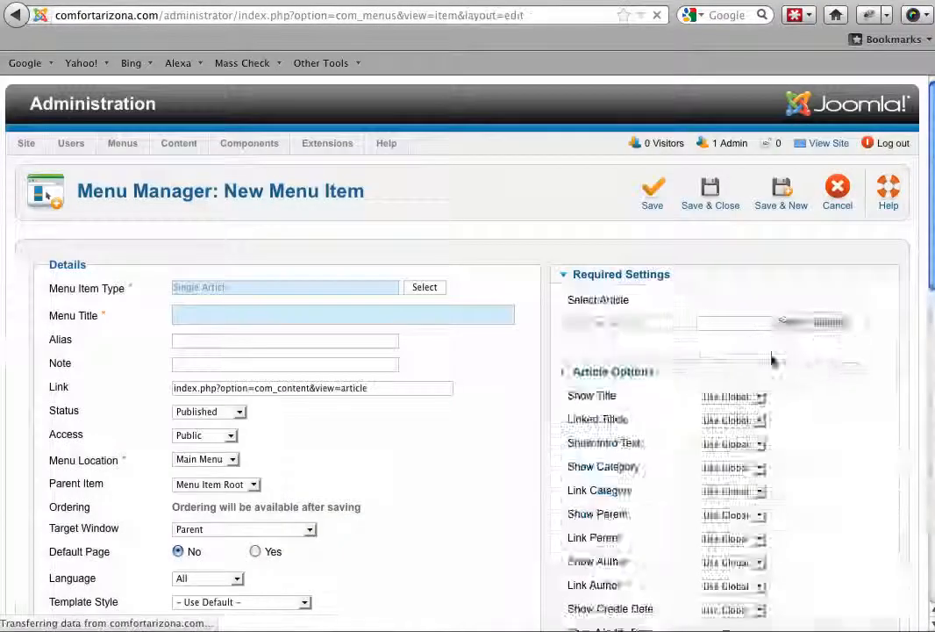
left_click(814, 325)
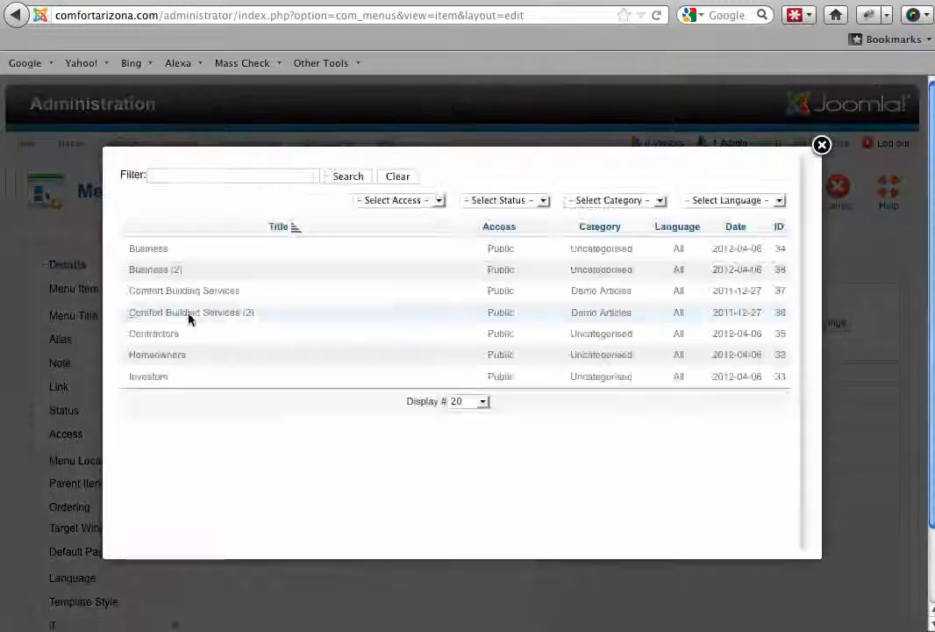
left_click(171, 273)
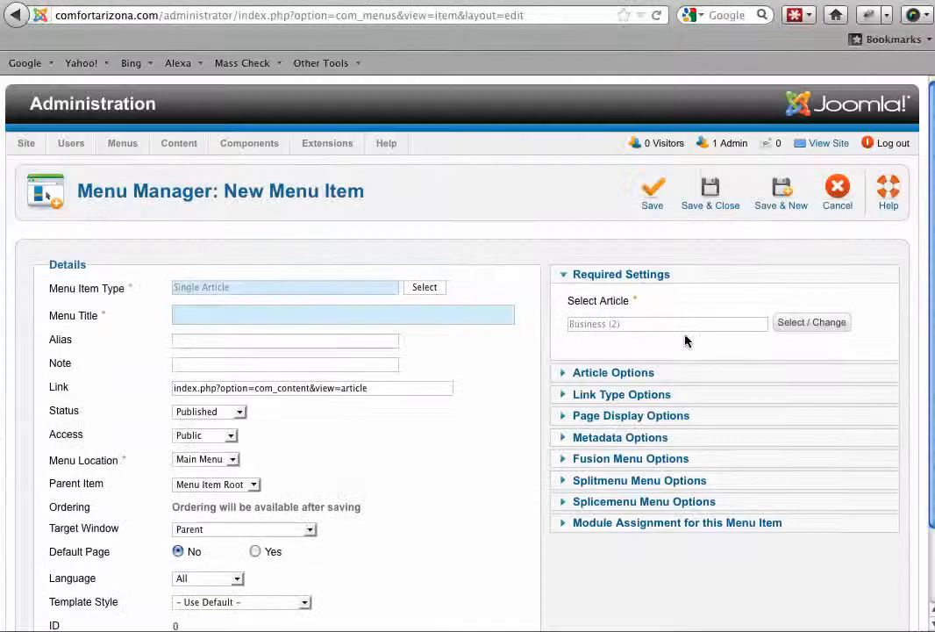
Set the menu item's parent to Homeowners, title it "test", and save it
scroll(468, 351, "down", 3)
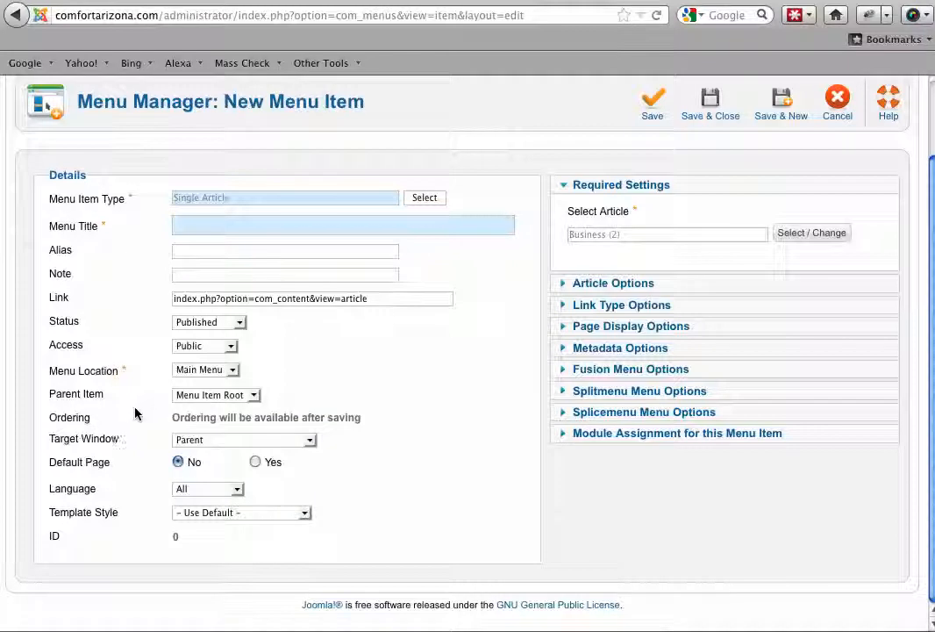
left_click(253, 396)
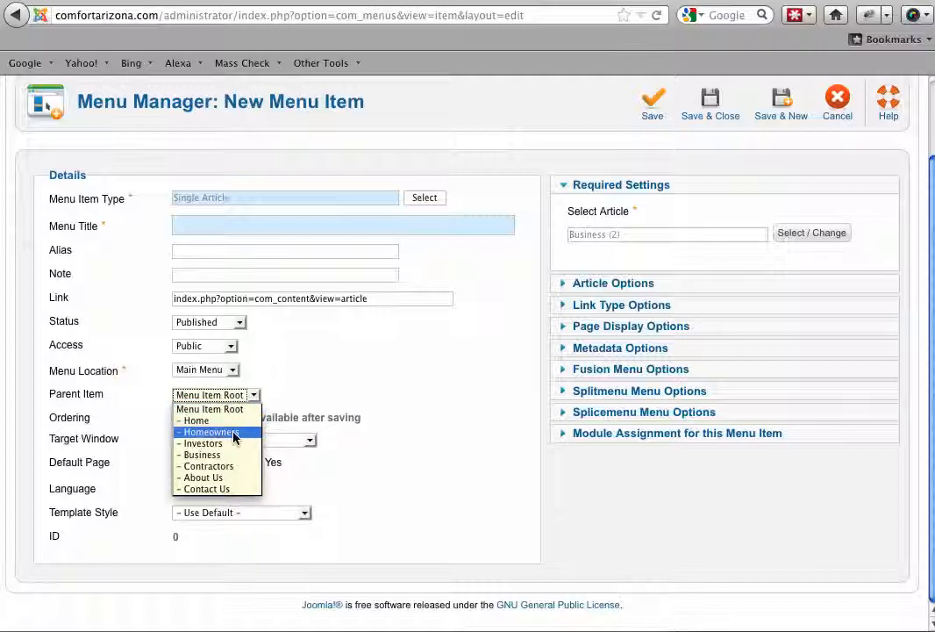
left_click(236, 434)
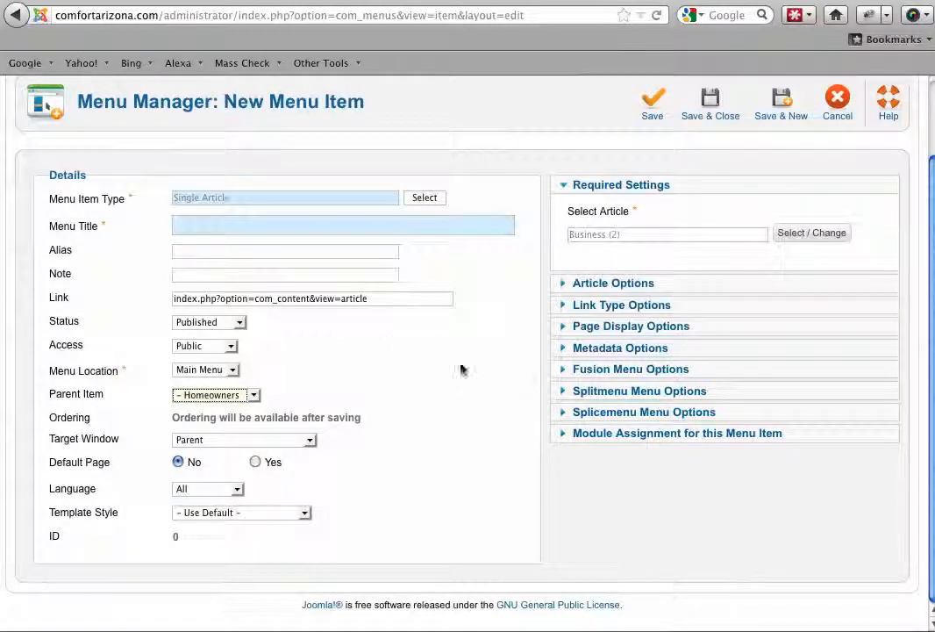
left_click(293, 229)
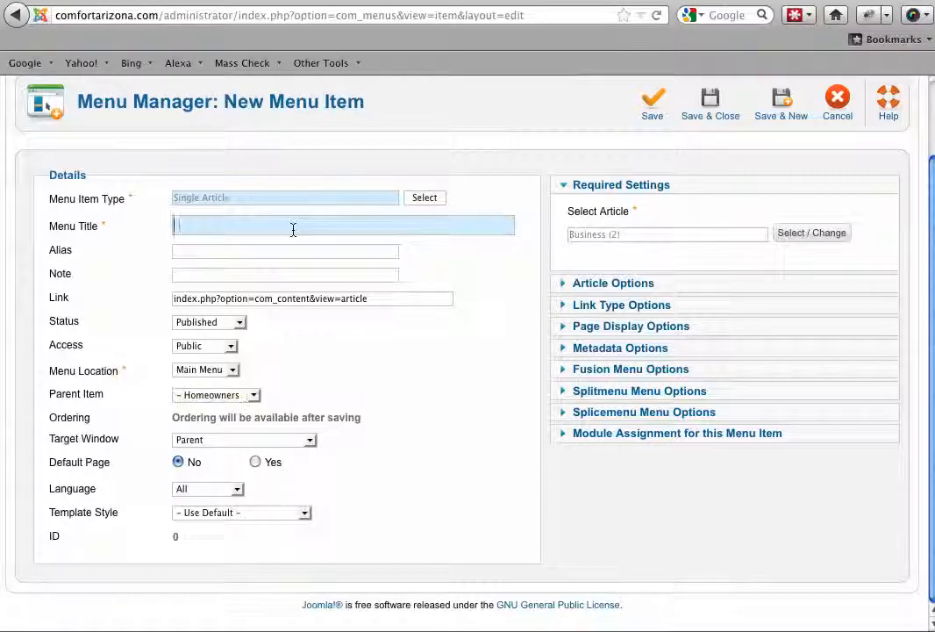
type("test")
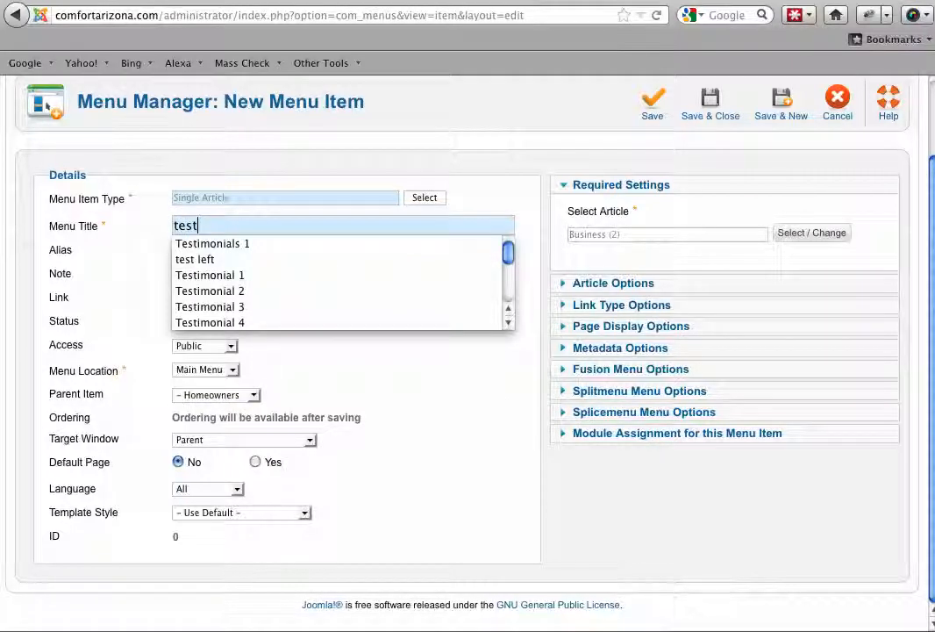
left_click(456, 481)
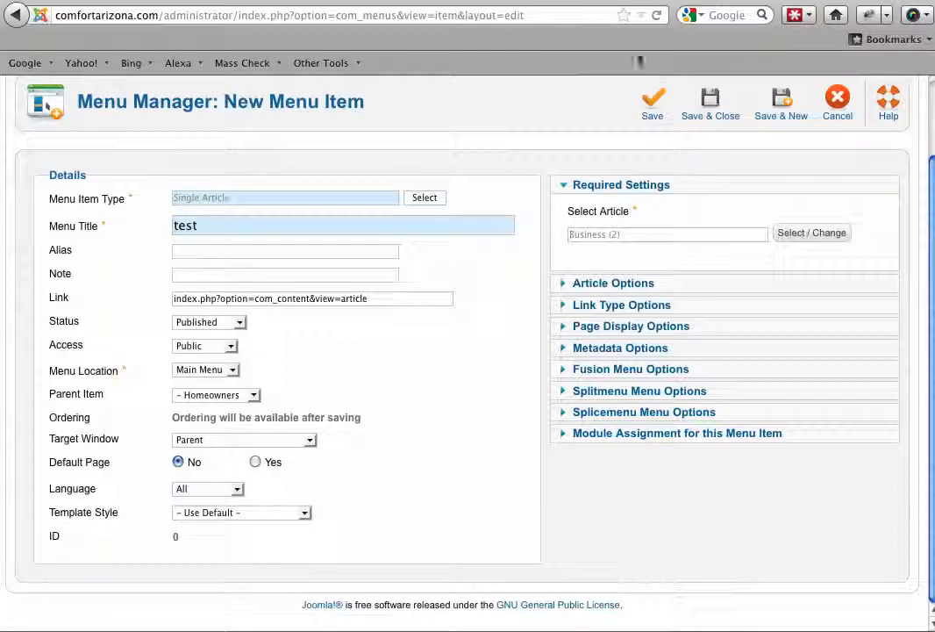
left_click(660, 103)
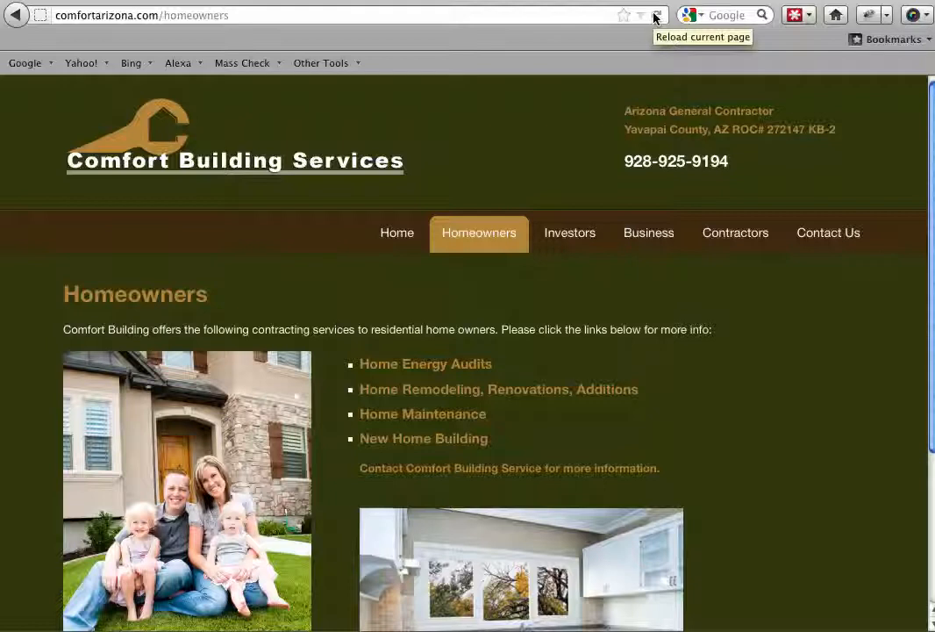
Reload the live Homeowners page to check its menu, then close the "test" menu item and trash it
left_click(655, 17)
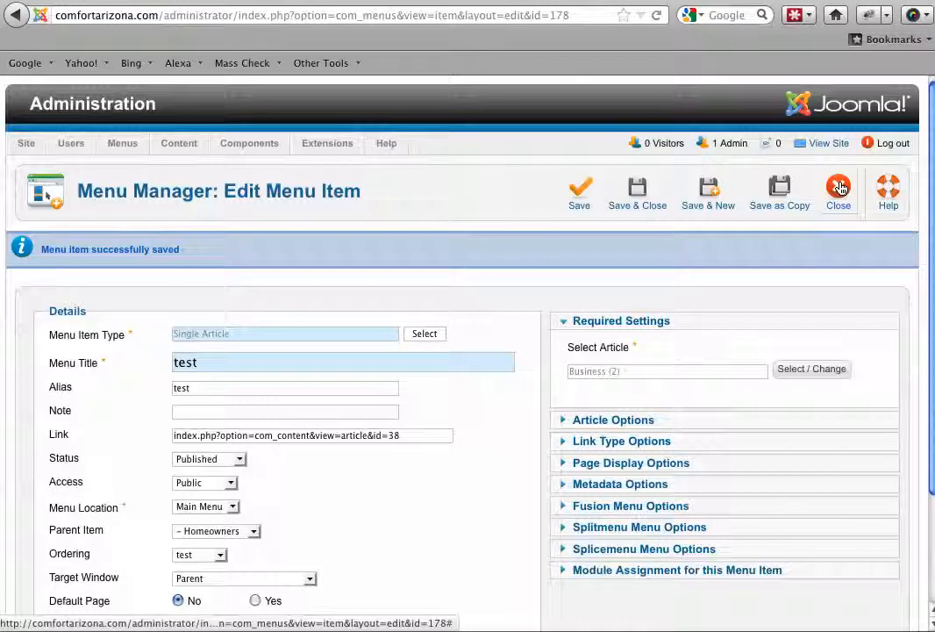
left_click(839, 188)
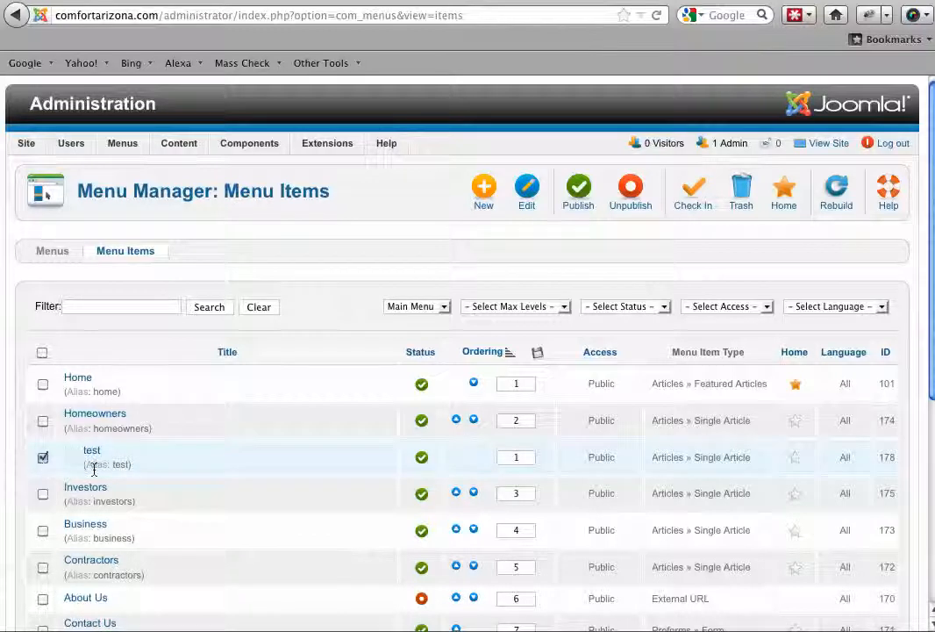
left_click(742, 191)
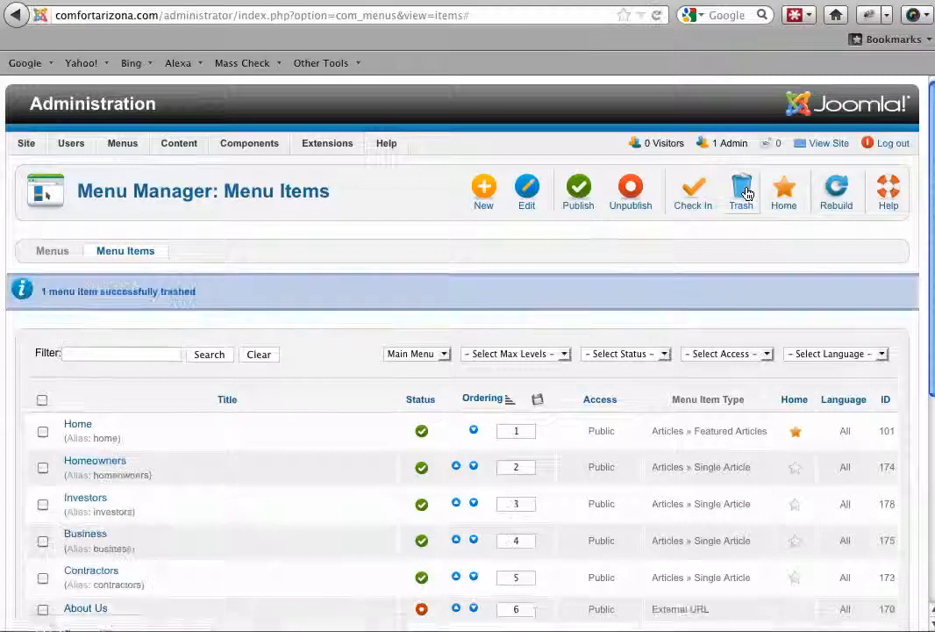